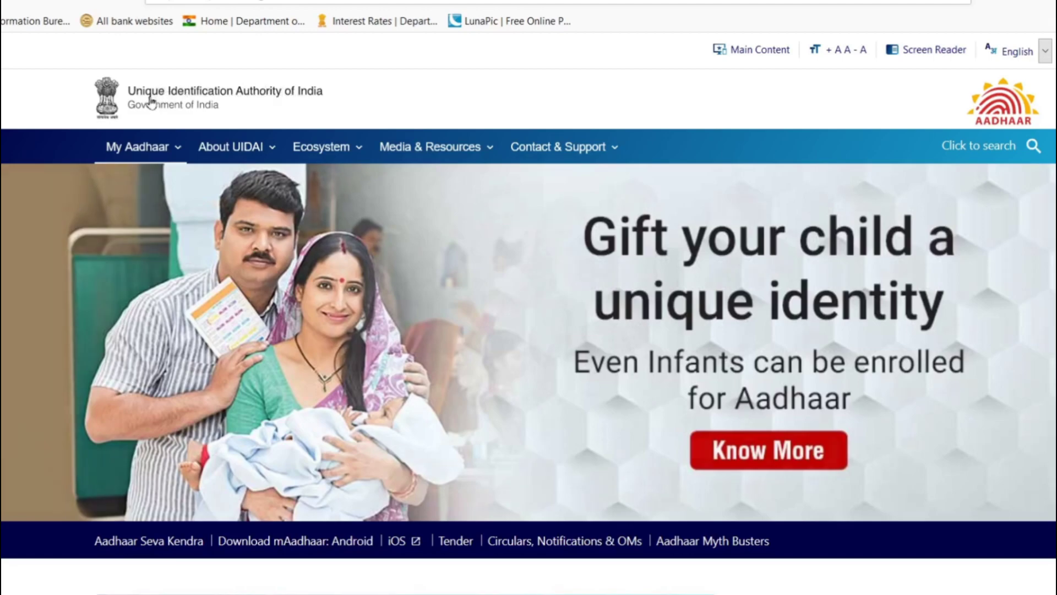
# - From the My Aadhaar menu, go to Update Demographics Data Online
pyautogui.click(138, 147)
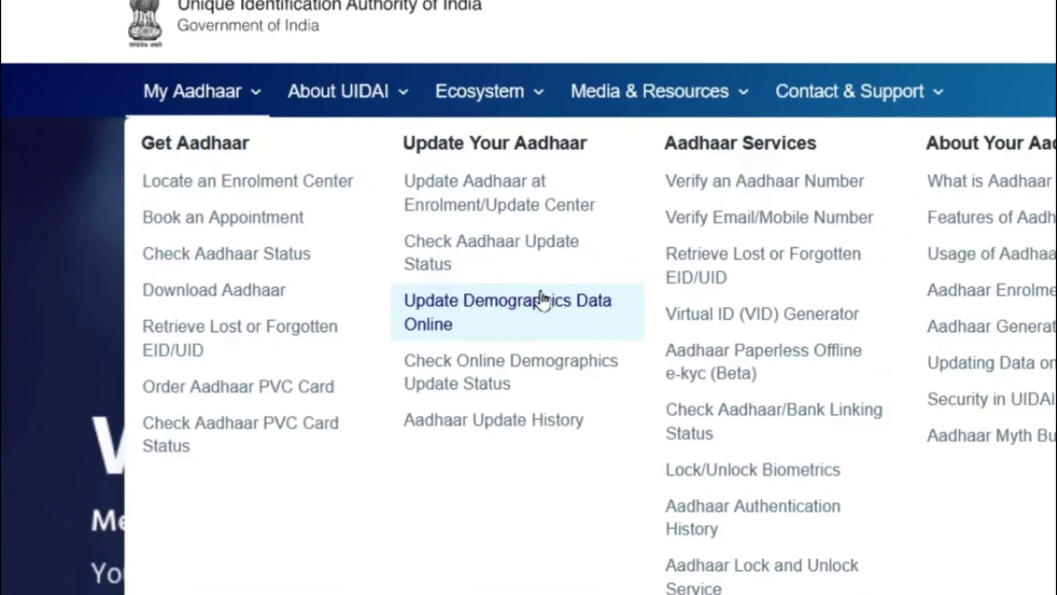
pyautogui.click(543, 300)
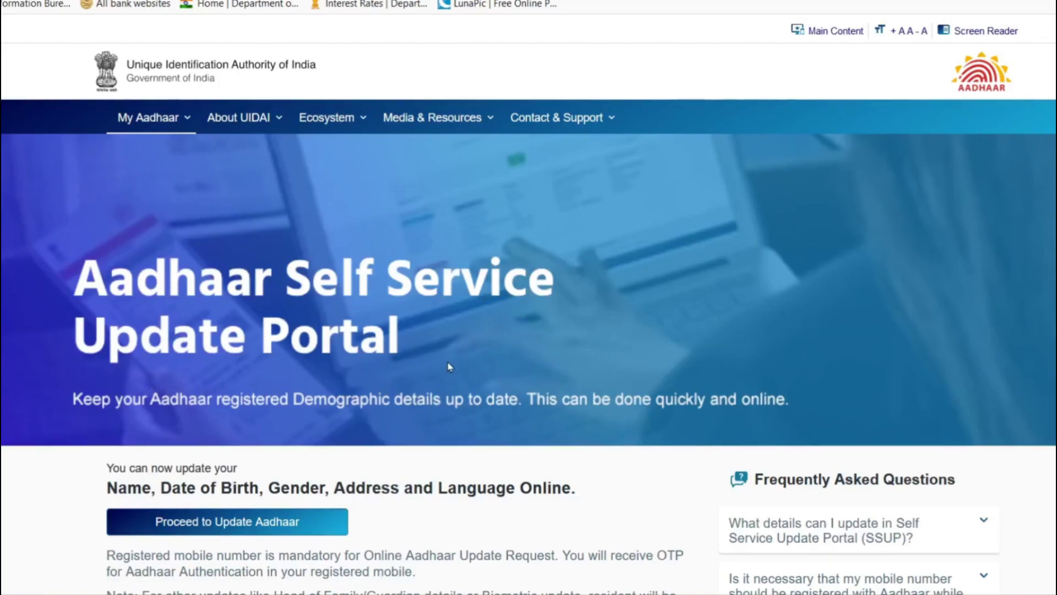
# - Scroll down to the update status check and the valid Proof of Identity documents list
pyautogui.scroll(-5, 374, 185)
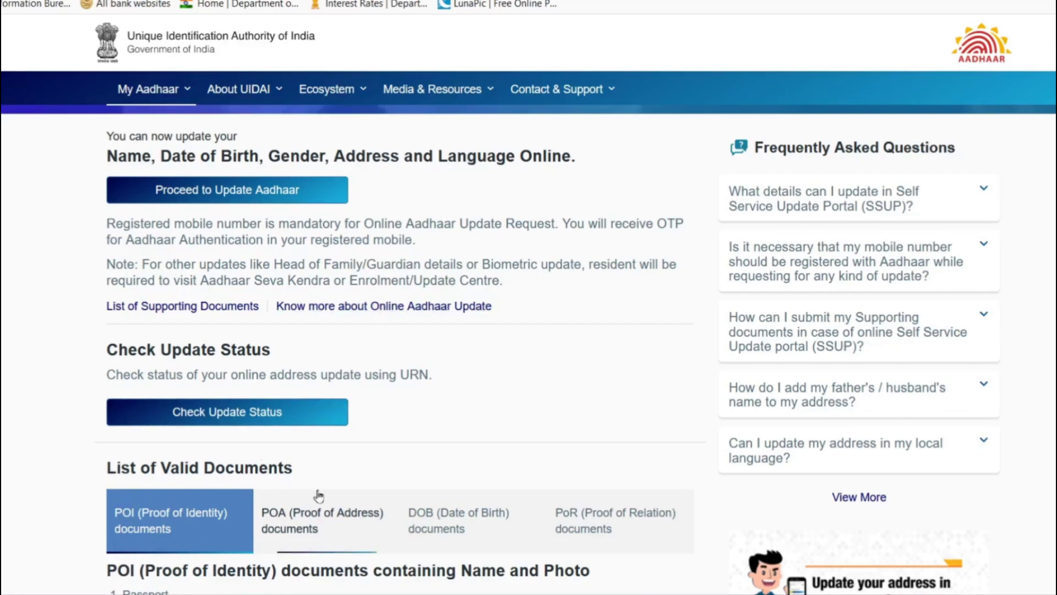
pyautogui.scroll(-5, 275, 507)
# - Review the accepted address, date of birth and relationship documents, then scroll back up
pyautogui.scroll(-1, 435, 314)
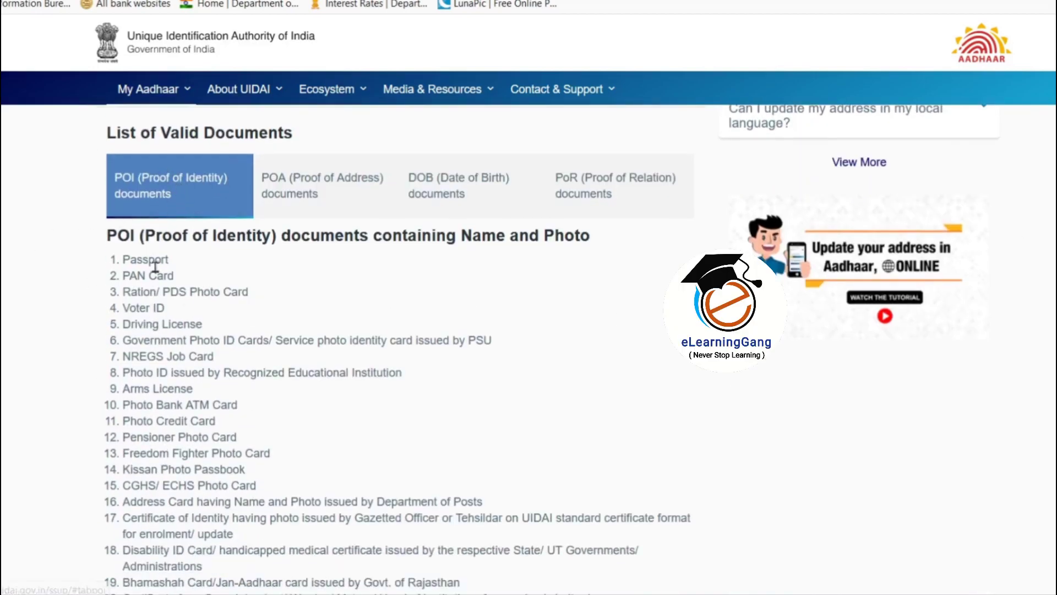
pyautogui.click(358, 189)
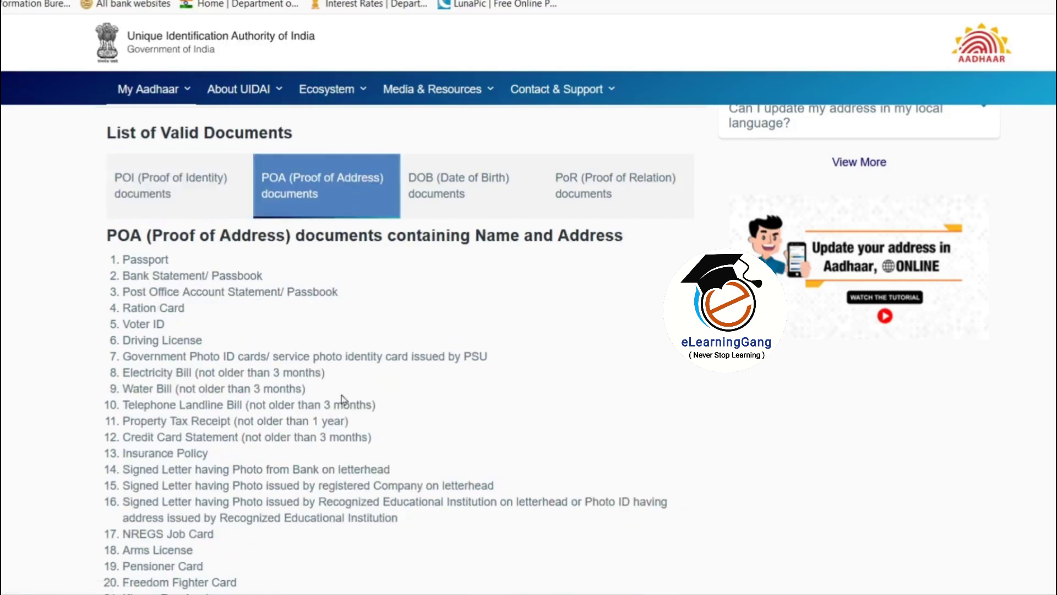
pyautogui.click(462, 195)
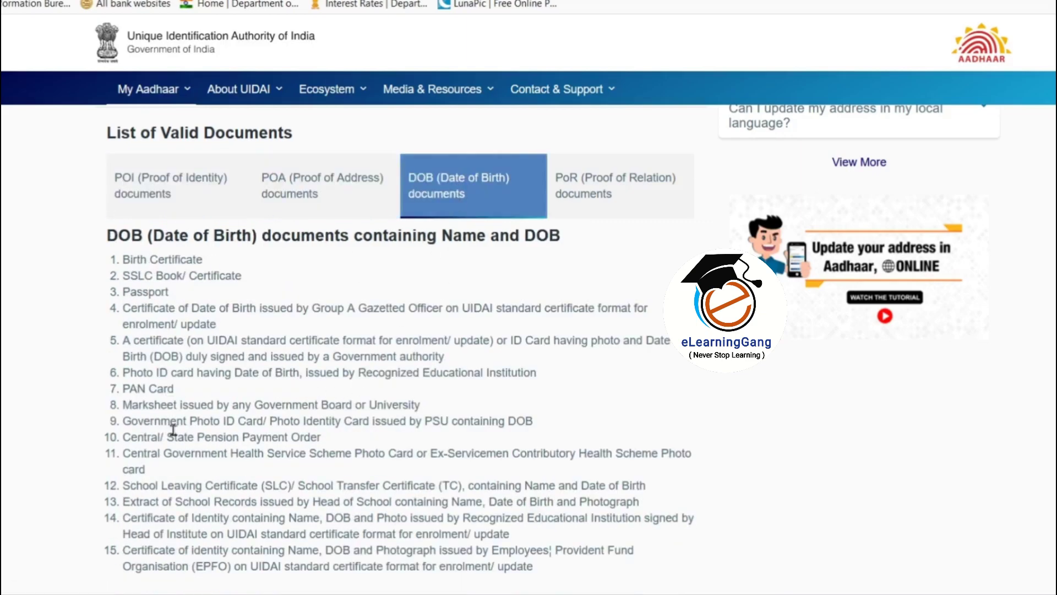
pyautogui.click(640, 187)
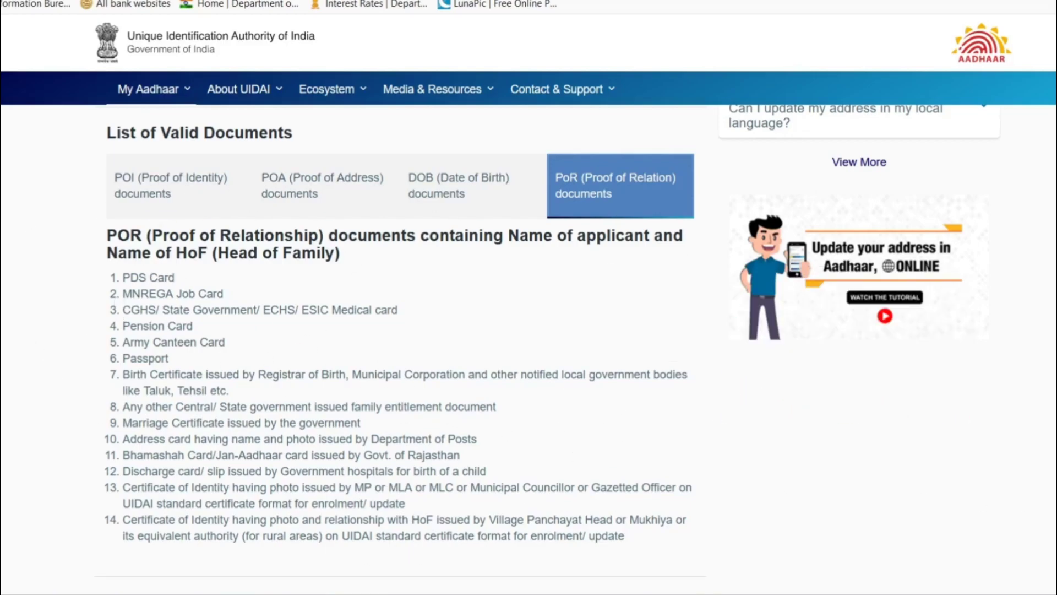
pyautogui.scroll(8, 529, 347)
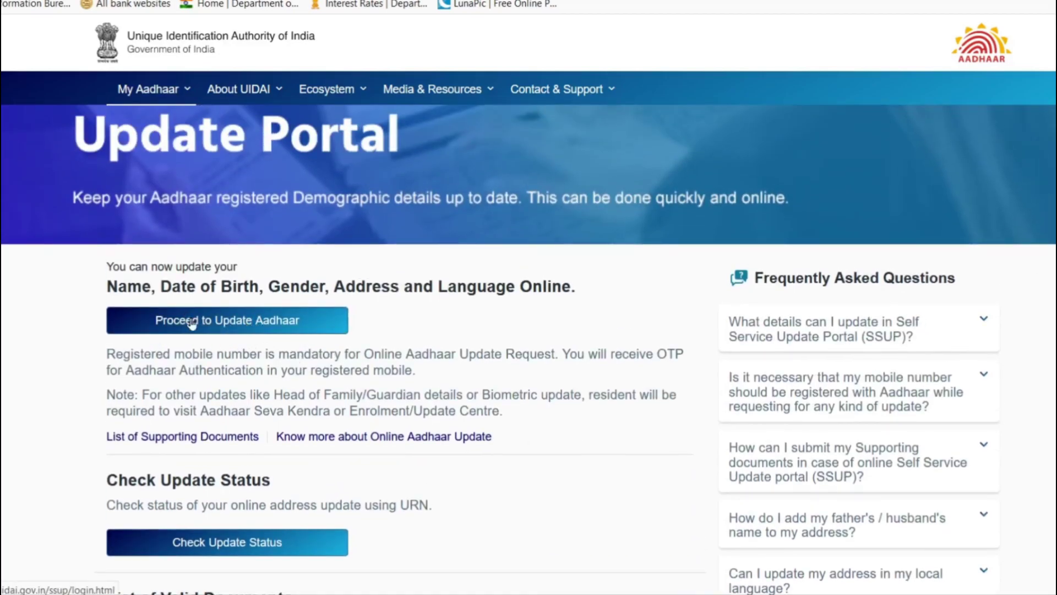
# - Start the update login, enter the Aadhaar number and captcha, and request an OTP
pyautogui.click(212, 325)
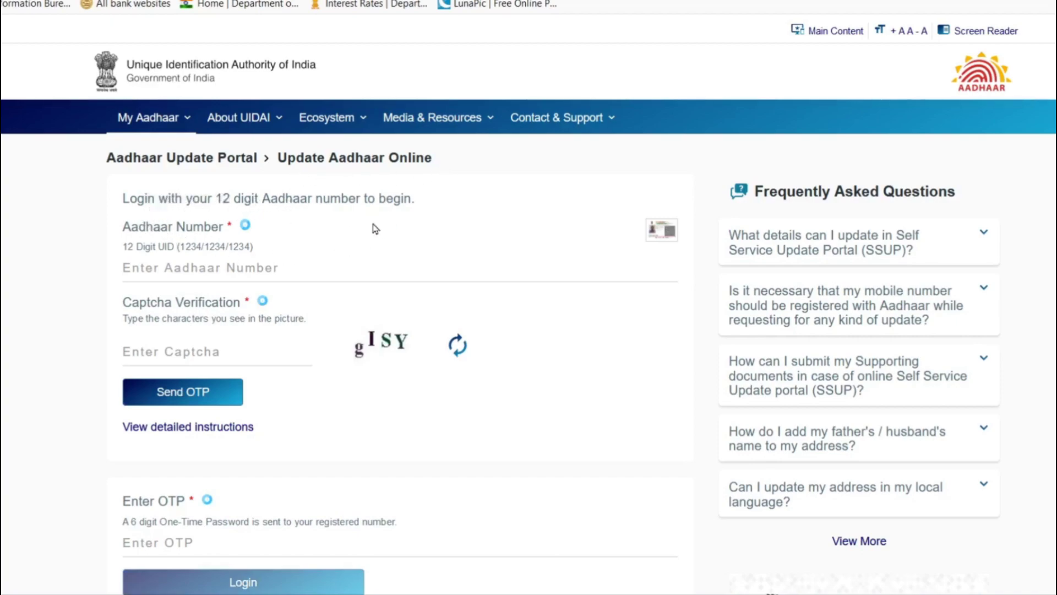
pyautogui.click(211, 270)
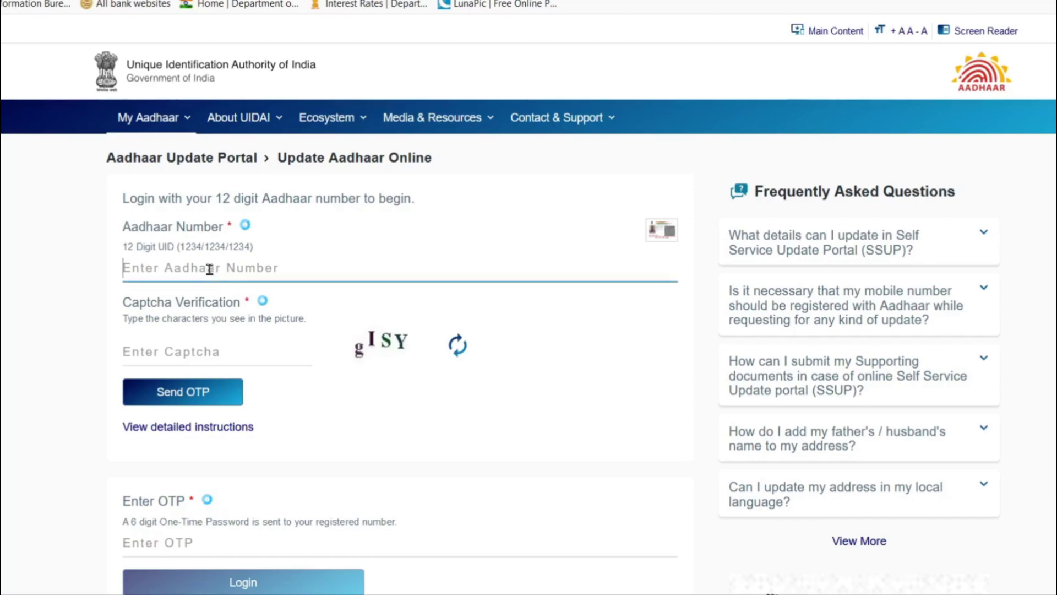
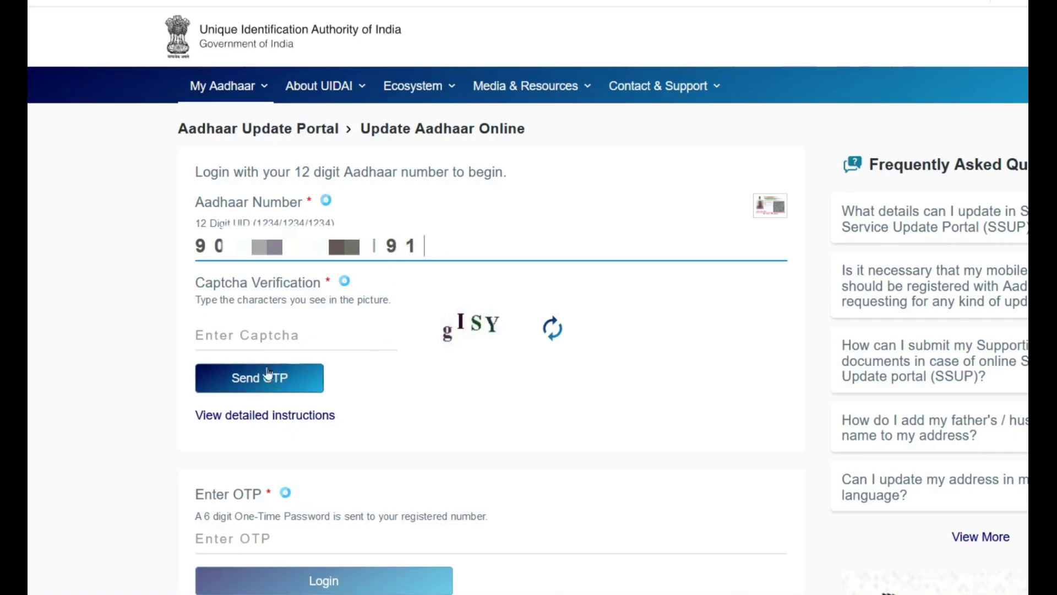
pyautogui.click(245, 335)
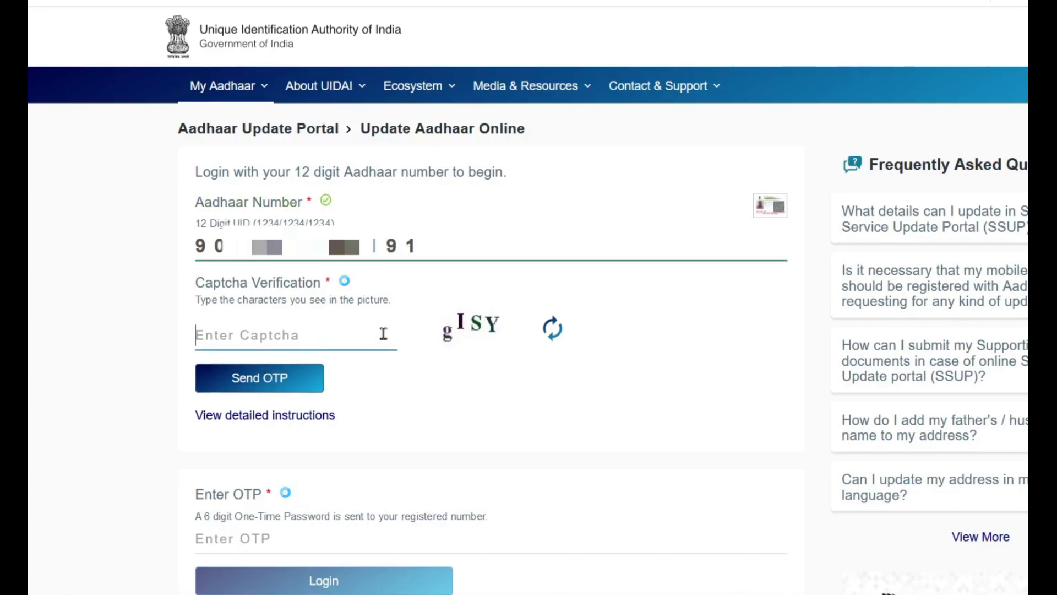
pyautogui.write('gISY')
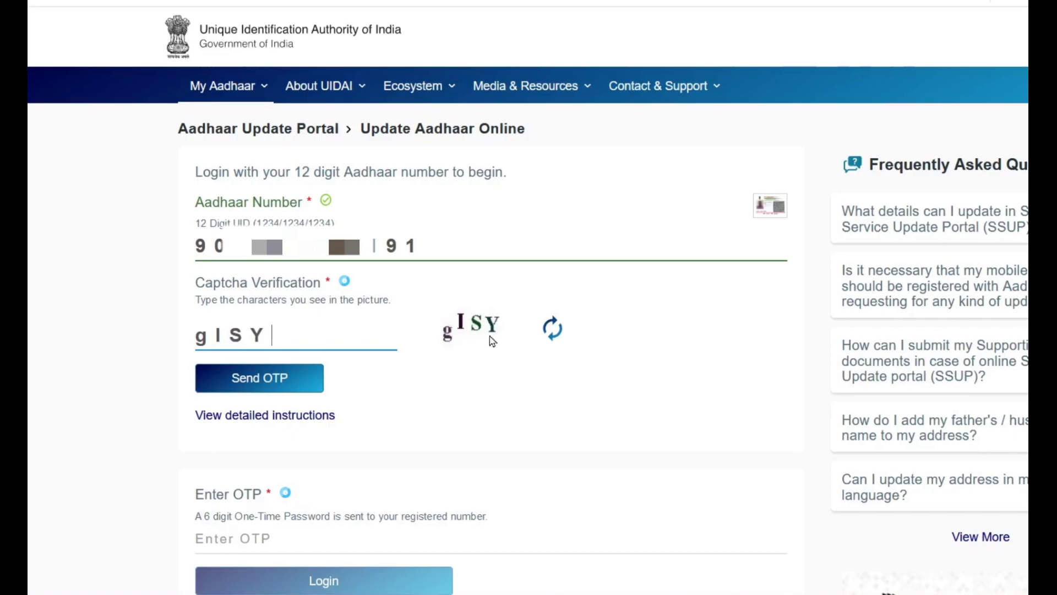
pyautogui.click(255, 385)
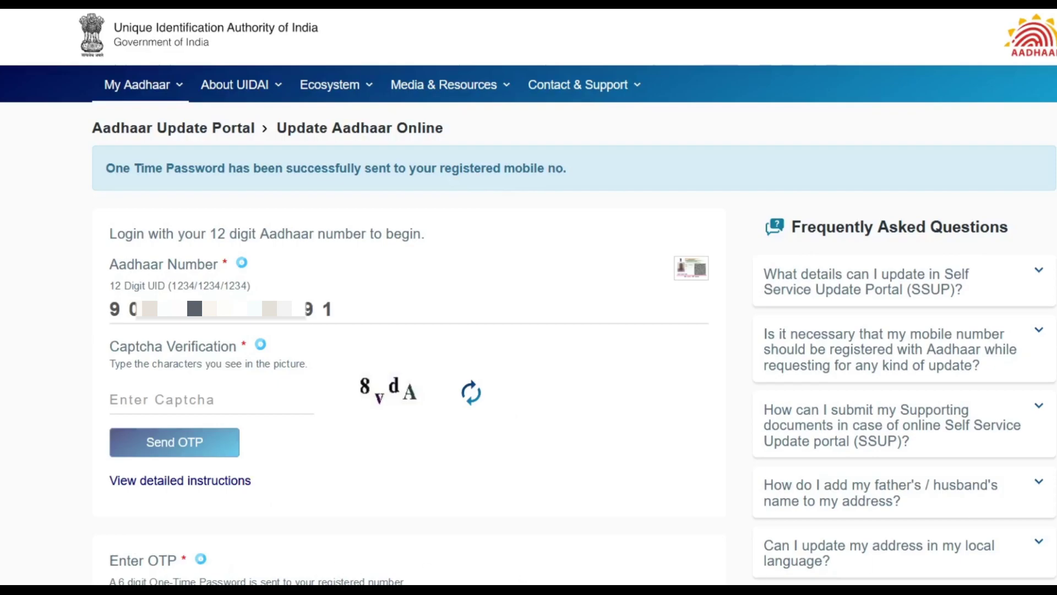
# - Log in using the one-time password received on the registered mobile
pyautogui.scroll(-3, 231, 356)
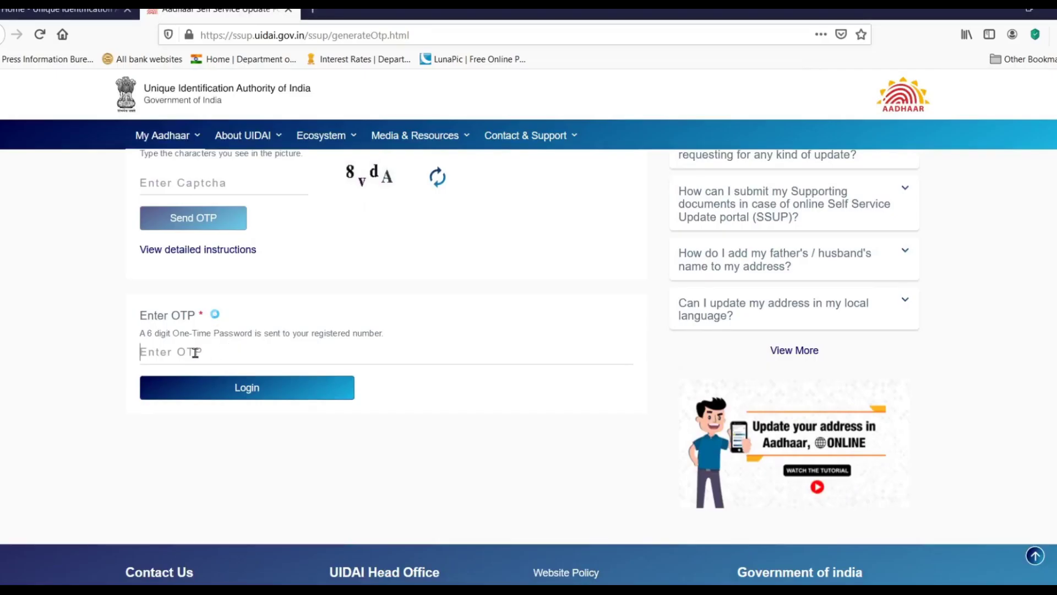
pyautogui.click(195, 353)
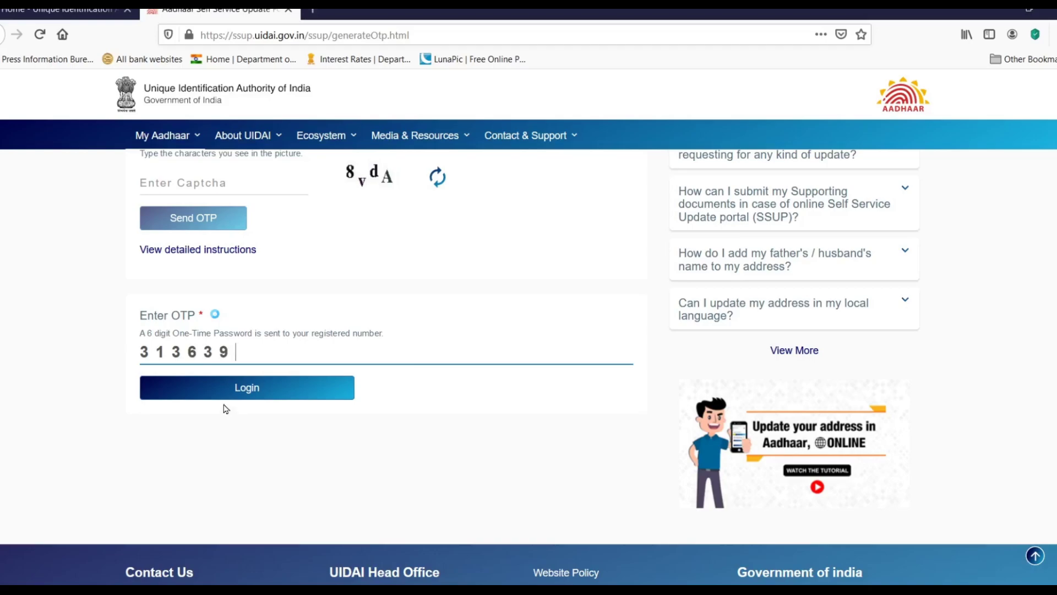
pyautogui.click(257, 390)
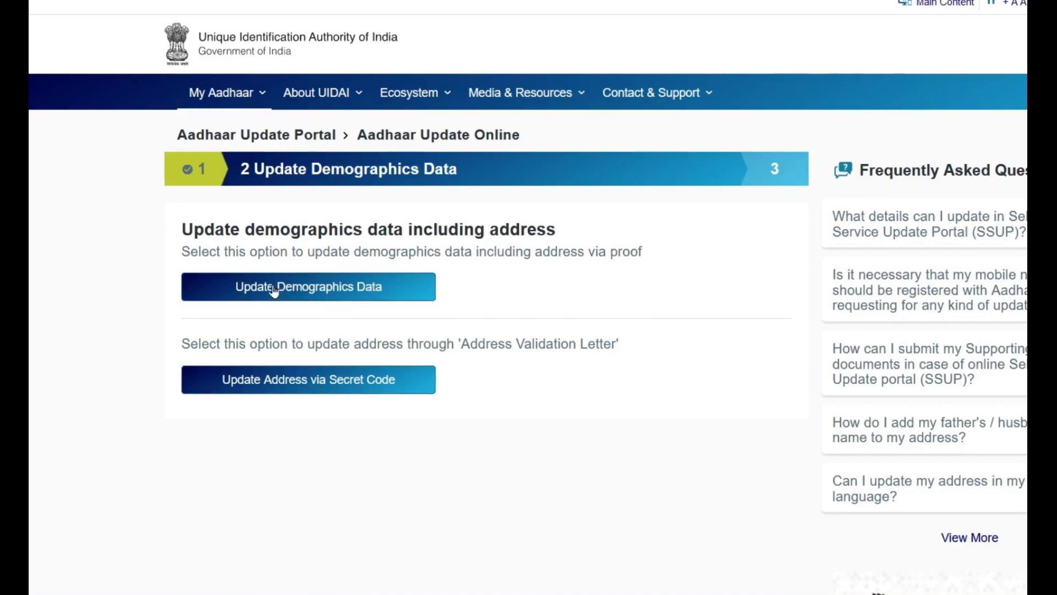
# - Choose to update demographic data with supporting proof
pyautogui.click(311, 288)
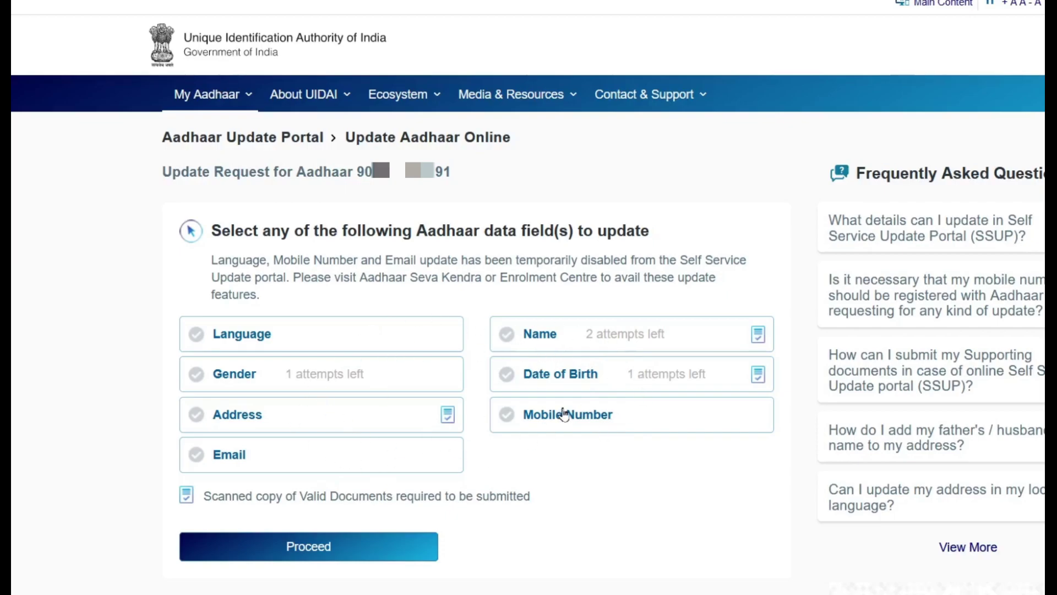
# - Tick Name and Date of Birth for update, leaving Gender and Address unticked
pyautogui.click(504, 334)
pyautogui.click(510, 376)
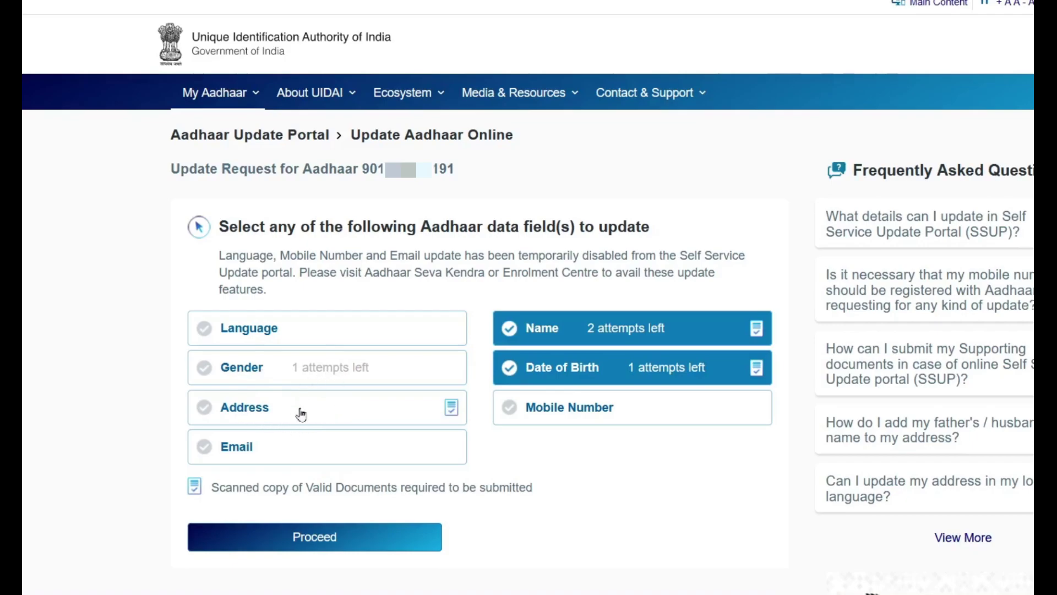
pyautogui.click(204, 373)
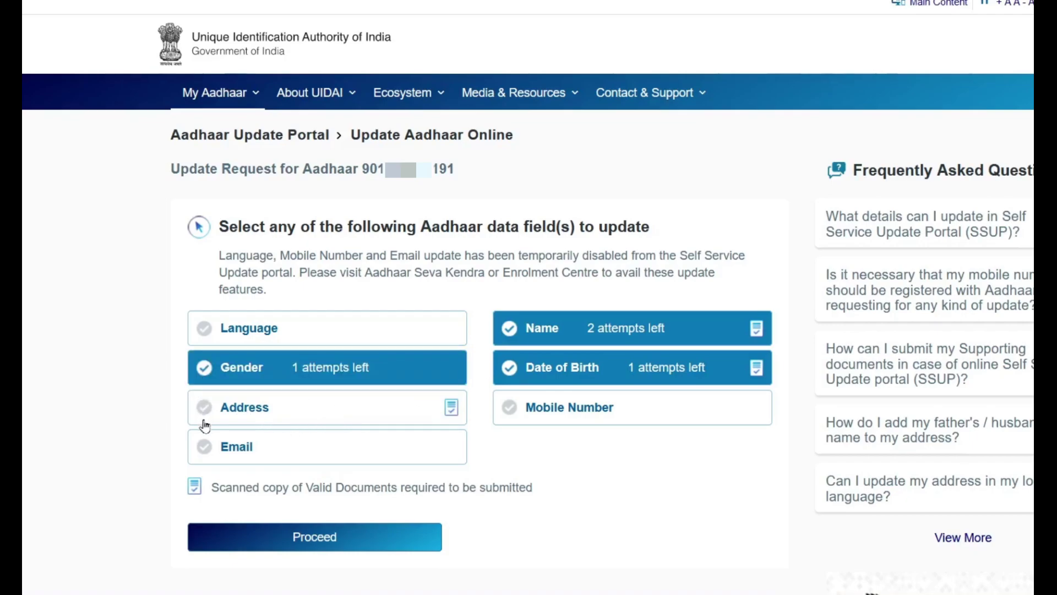
pyautogui.click(204, 409)
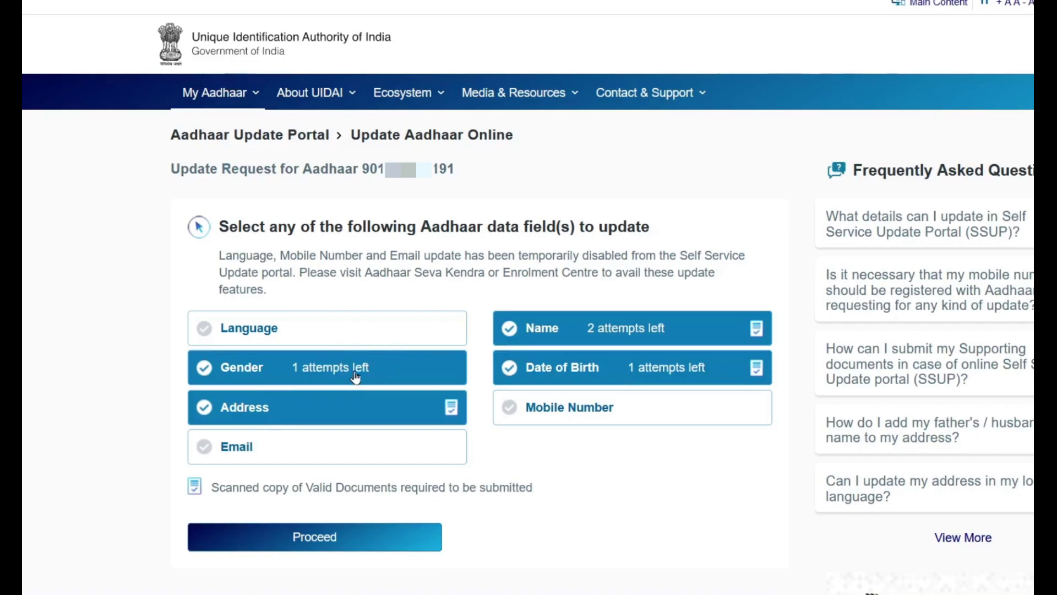
pyautogui.click(203, 409)
pyautogui.click(206, 370)
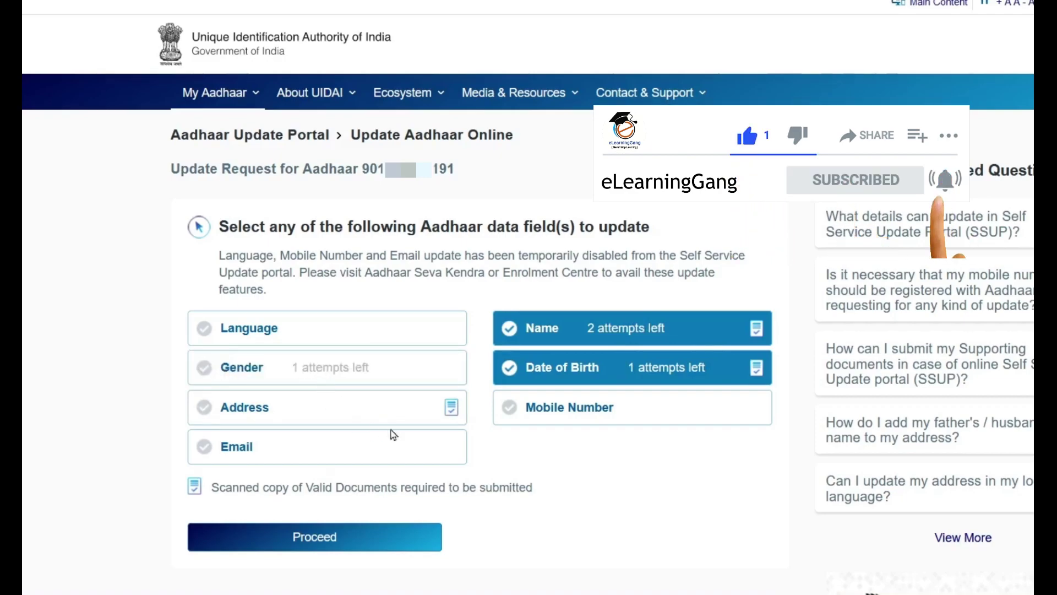
pyautogui.scroll(-1, 617, 301)
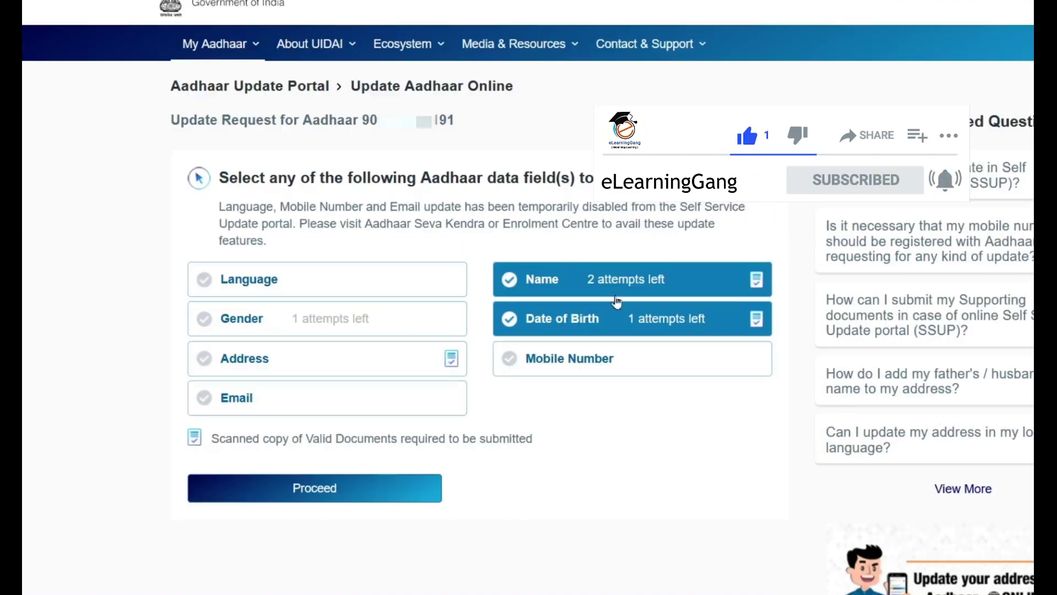
# - Proceed and confirm 'Yes, I am aware of this.' about the lifetime update limits
pyautogui.click(322, 490)
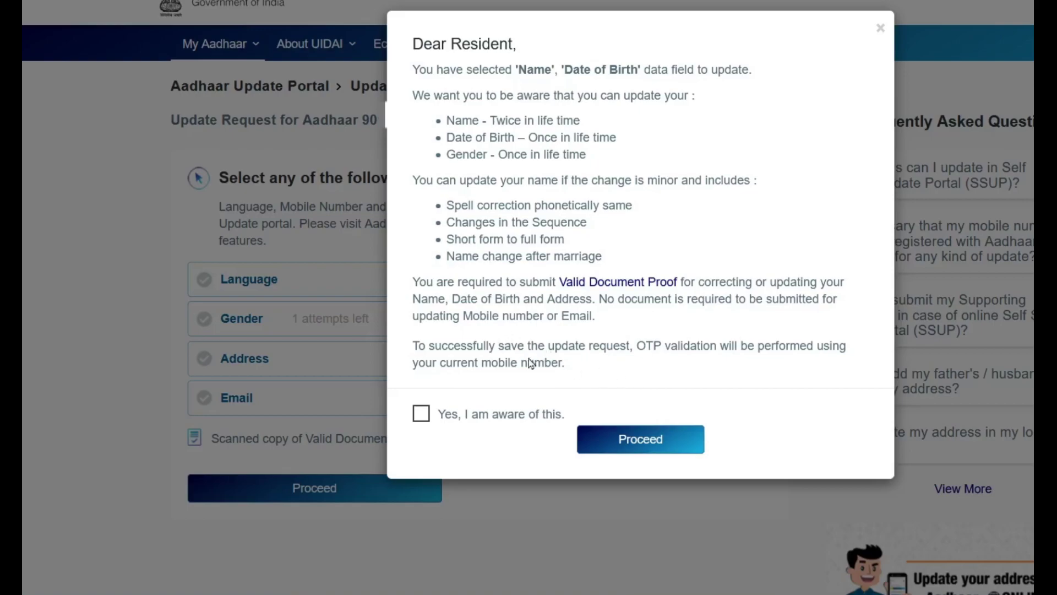
pyautogui.click(421, 414)
pyautogui.click(646, 443)
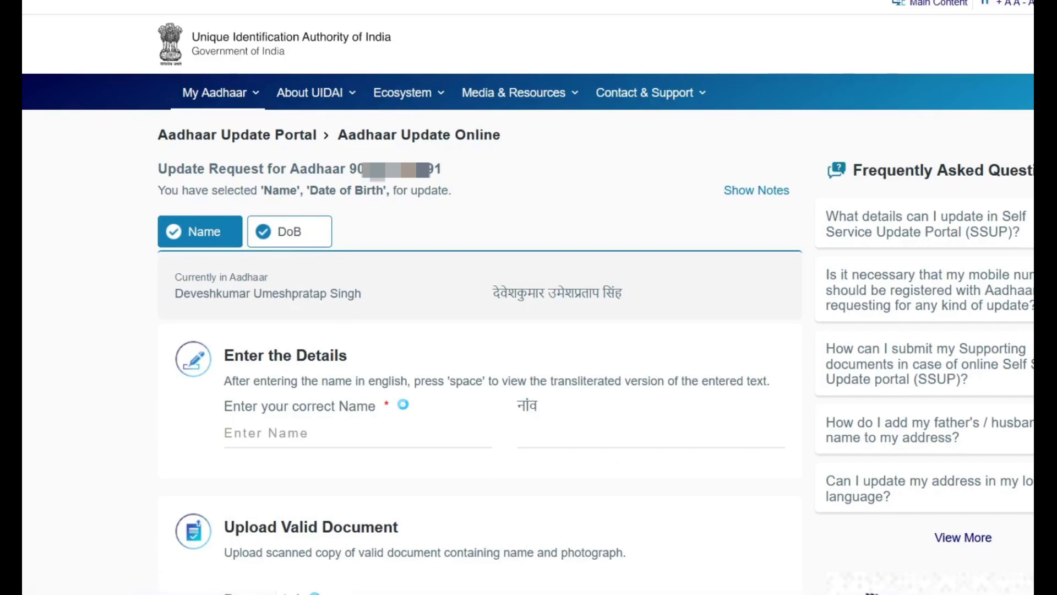
# - Enter the corrected first name and surname in capitals so the Hindi transliteration fills in
pyautogui.scroll(-2, 96, 385)
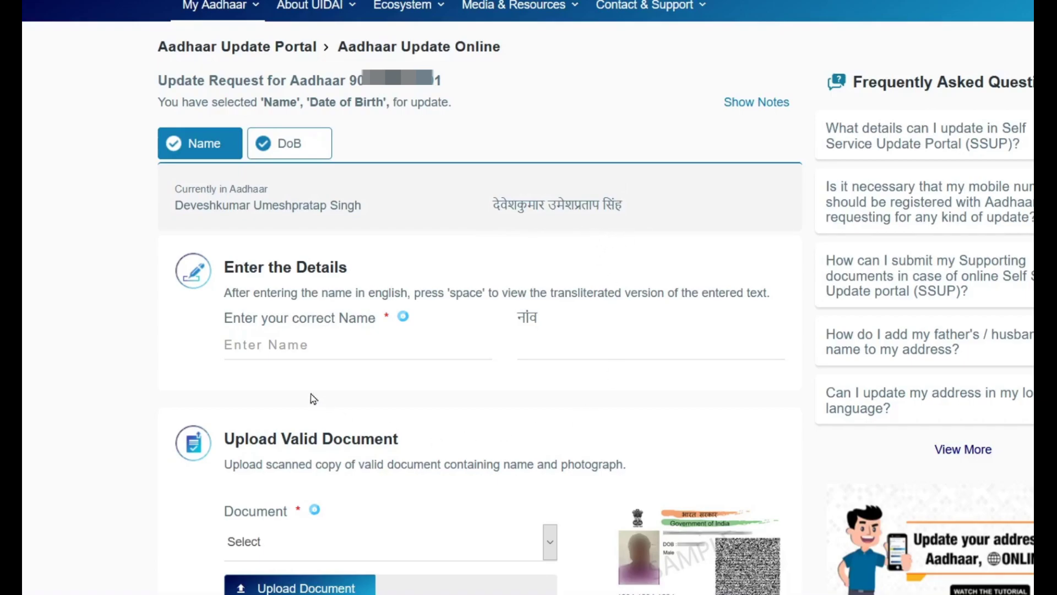
pyautogui.click(270, 346)
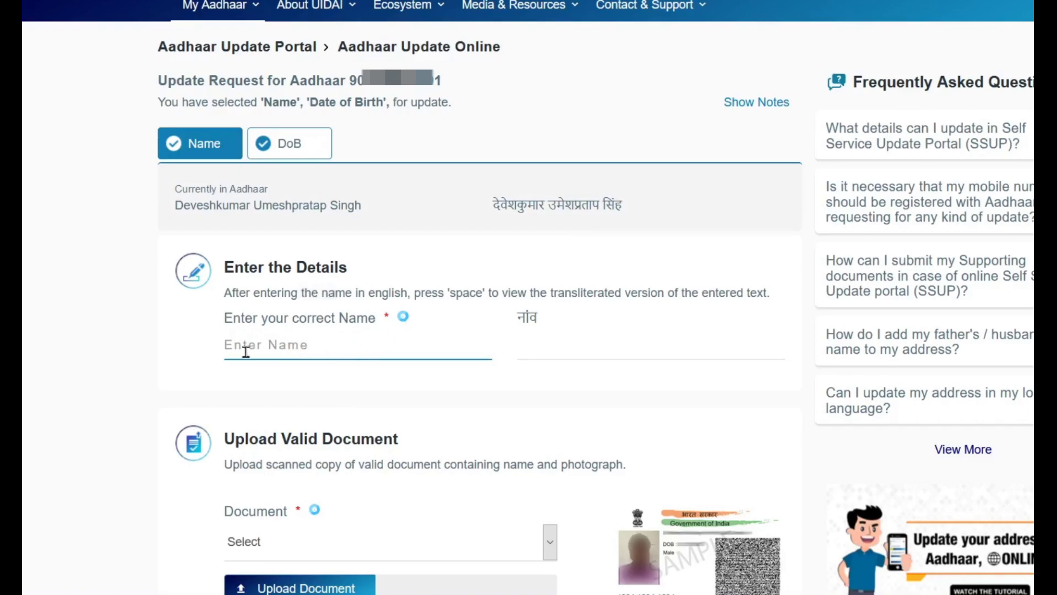
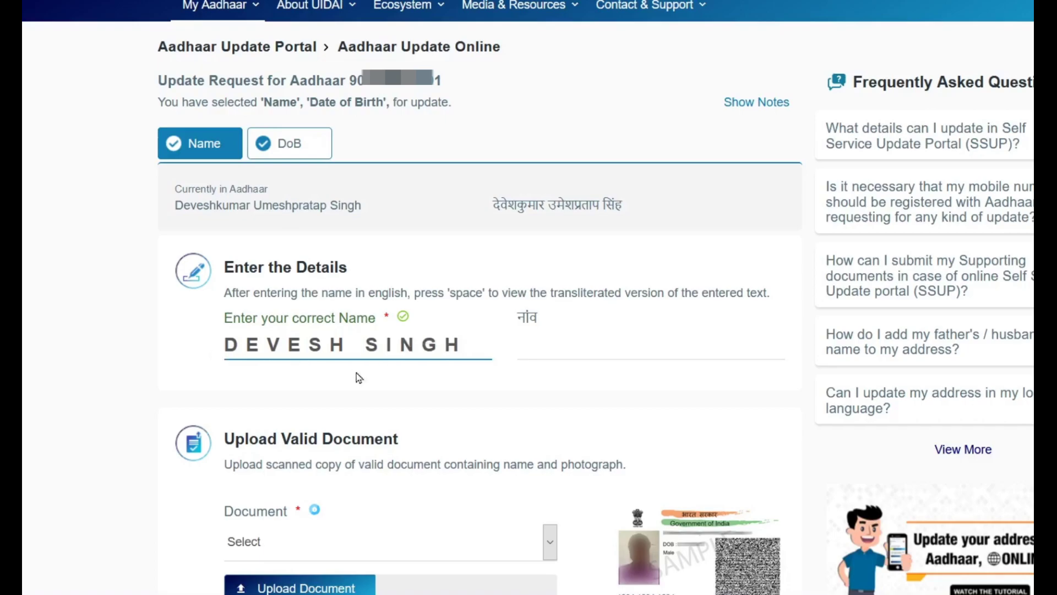
pyautogui.click(506, 375)
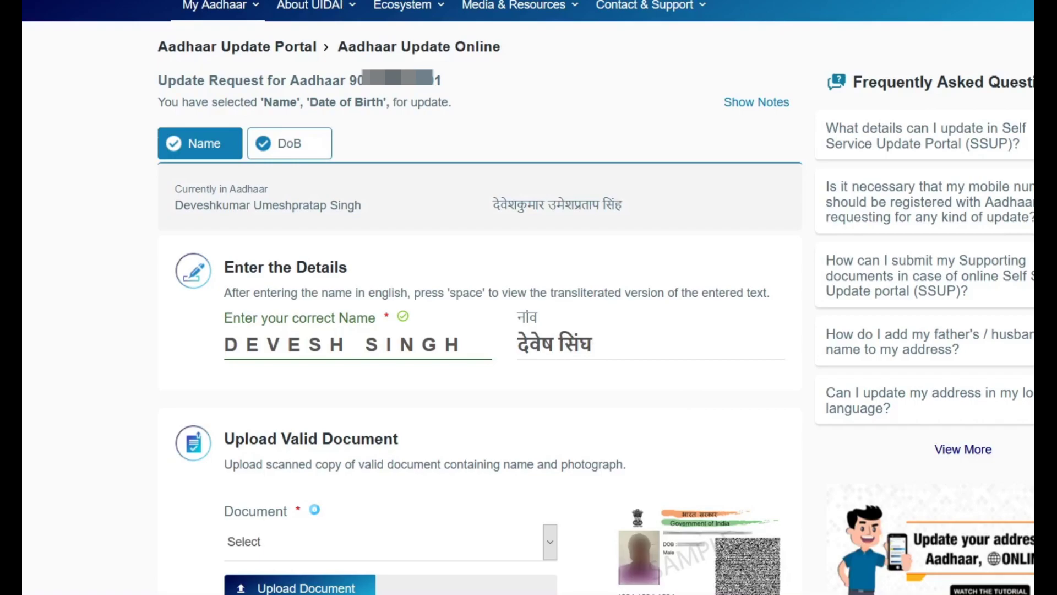
# - Switch the input language to Hindi and bring up the On-Screen Keyboard beside the name fields
pyautogui.click(959, 545)
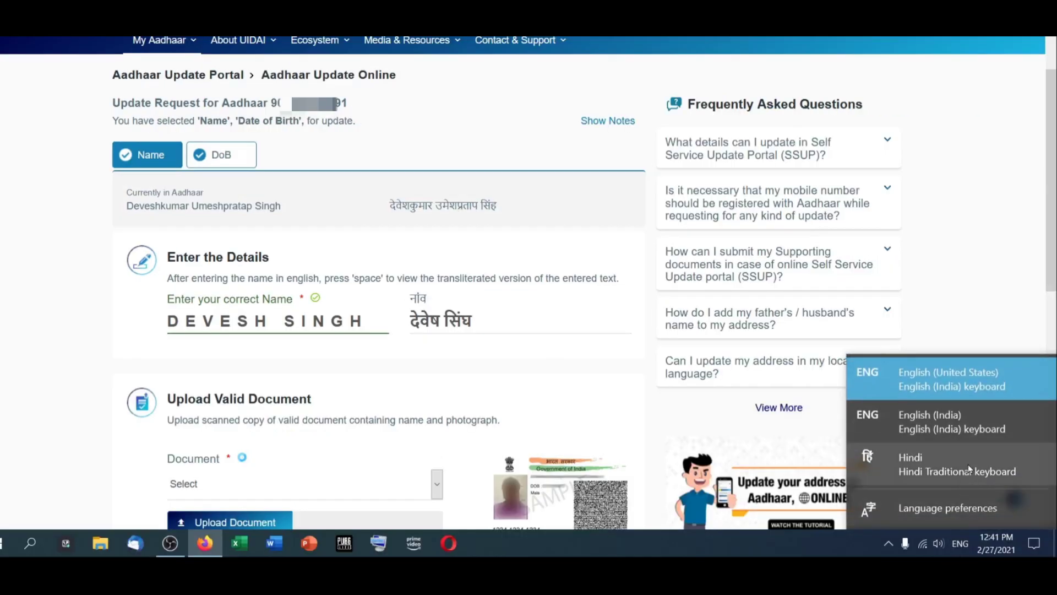
pyautogui.click(969, 468)
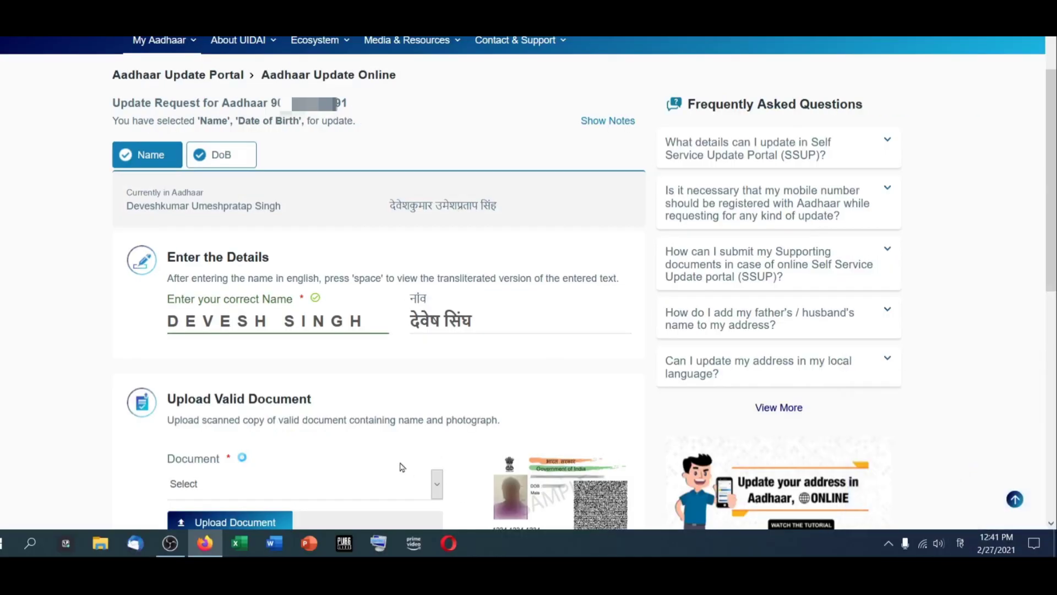
pyautogui.click(380, 543)
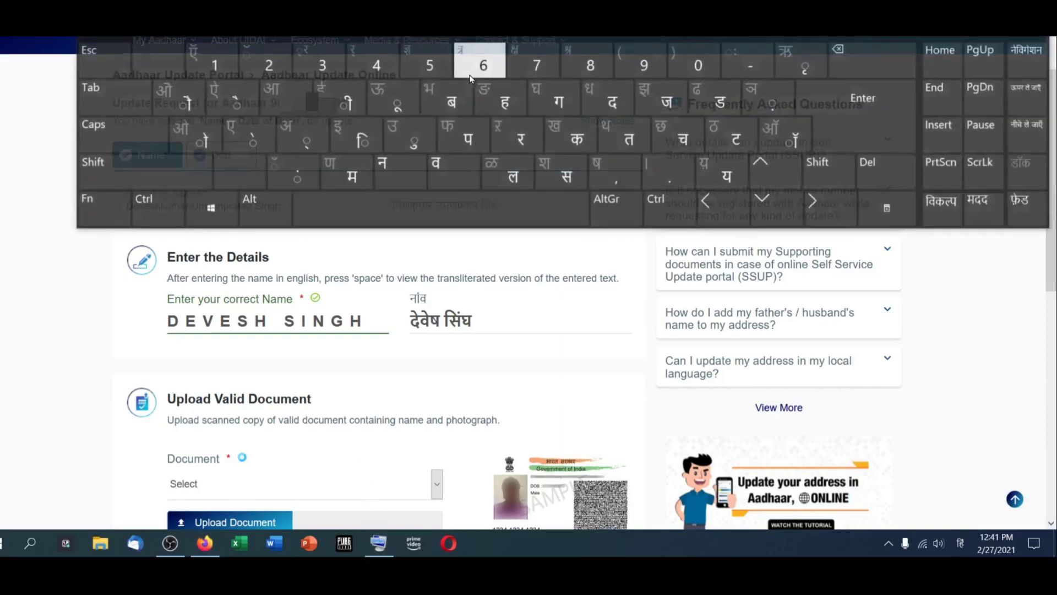
pyautogui.moveTo(550, 33); pyautogui.dragTo(527, 5)
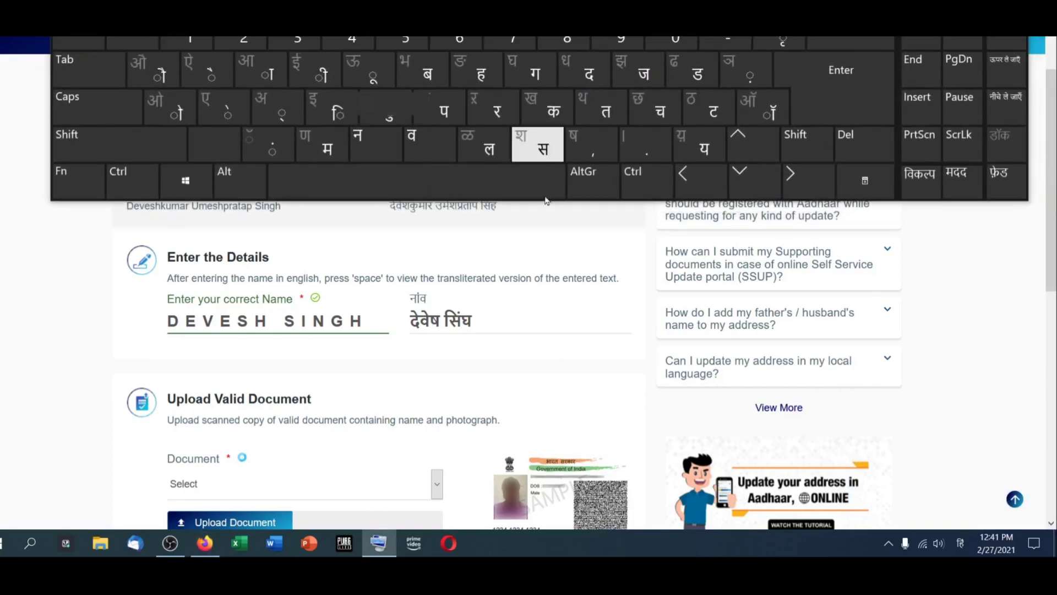
# - Correct the Hindi name, replacing घ with ह and ष with श, then close the keyboard
pyautogui.click(465, 322)
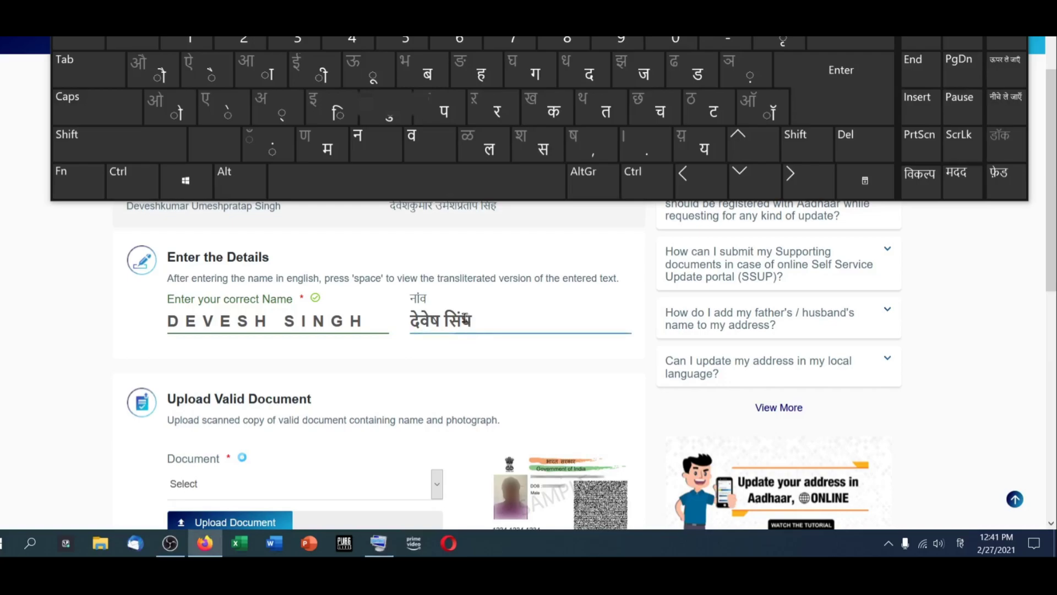
pyautogui.moveTo(462, 319); pyautogui.dragTo(491, 321)
pyautogui.press('BackSpace')
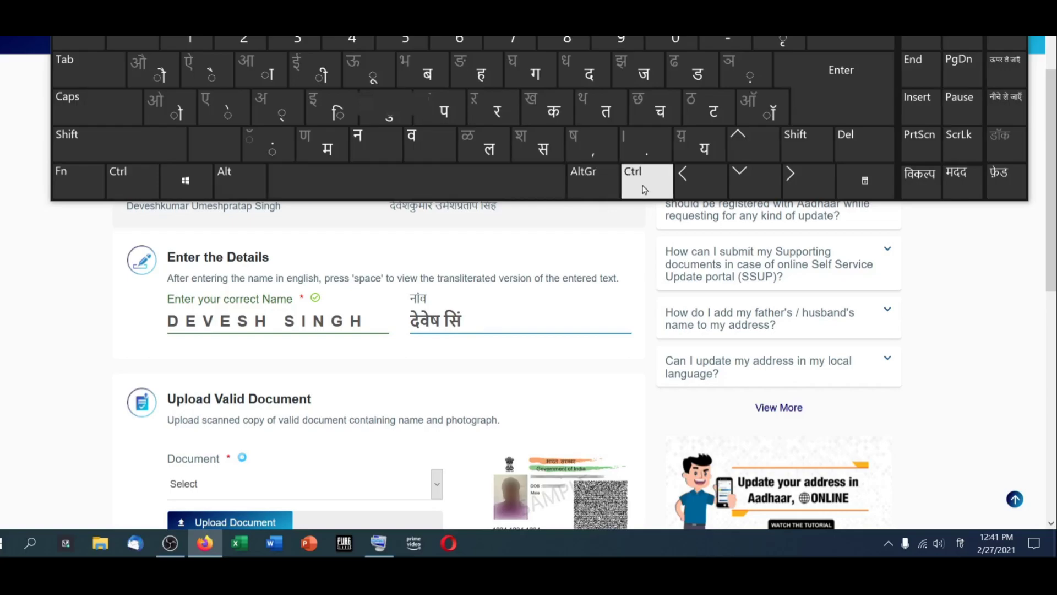
pyautogui.click(480, 71)
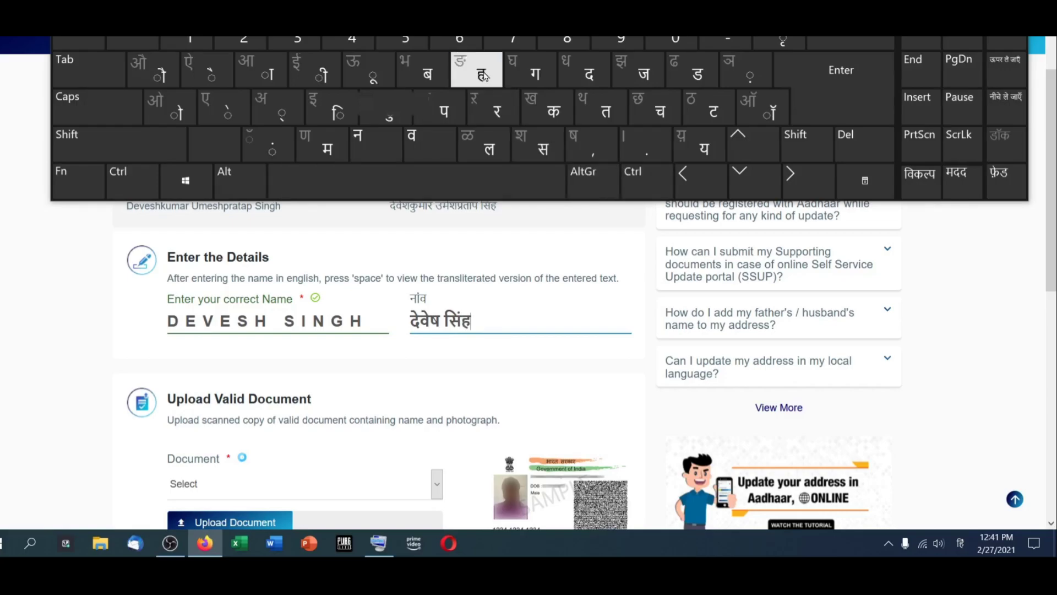
pyautogui.press('BackSpace')
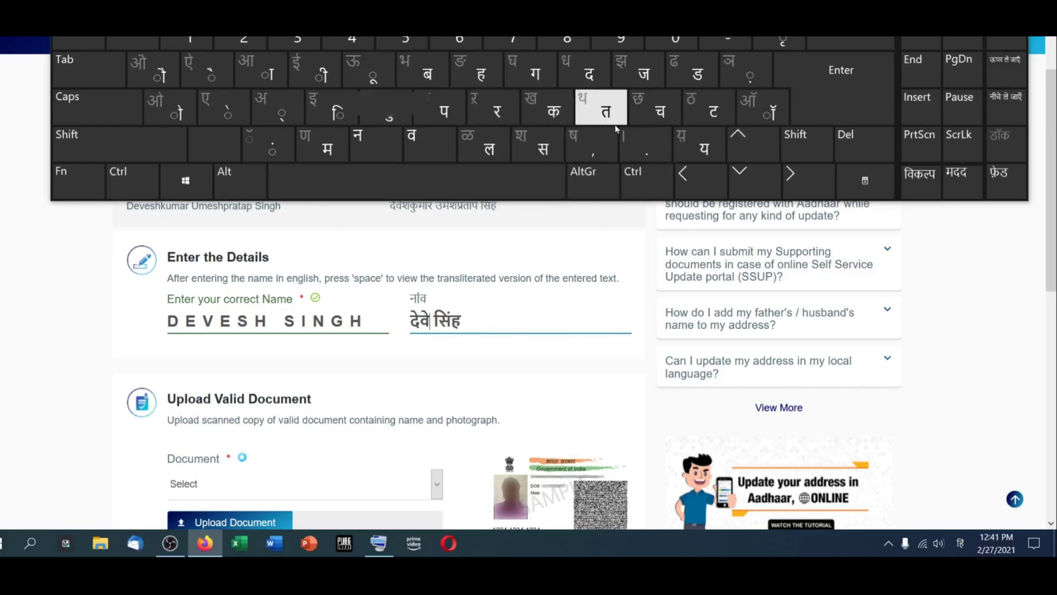
pyautogui.click(538, 145)
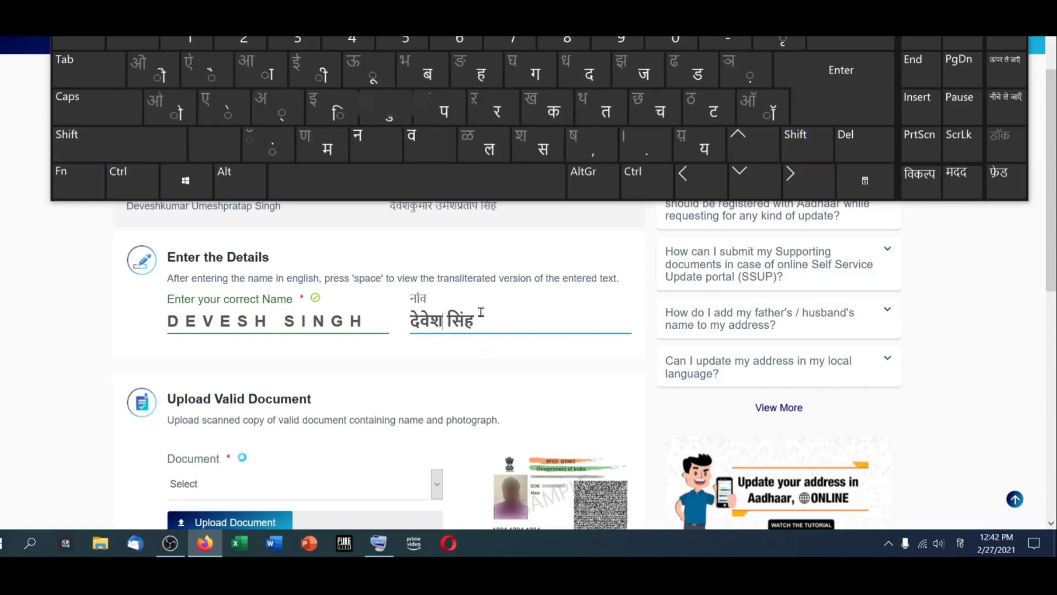
pyautogui.click(1012, 7)
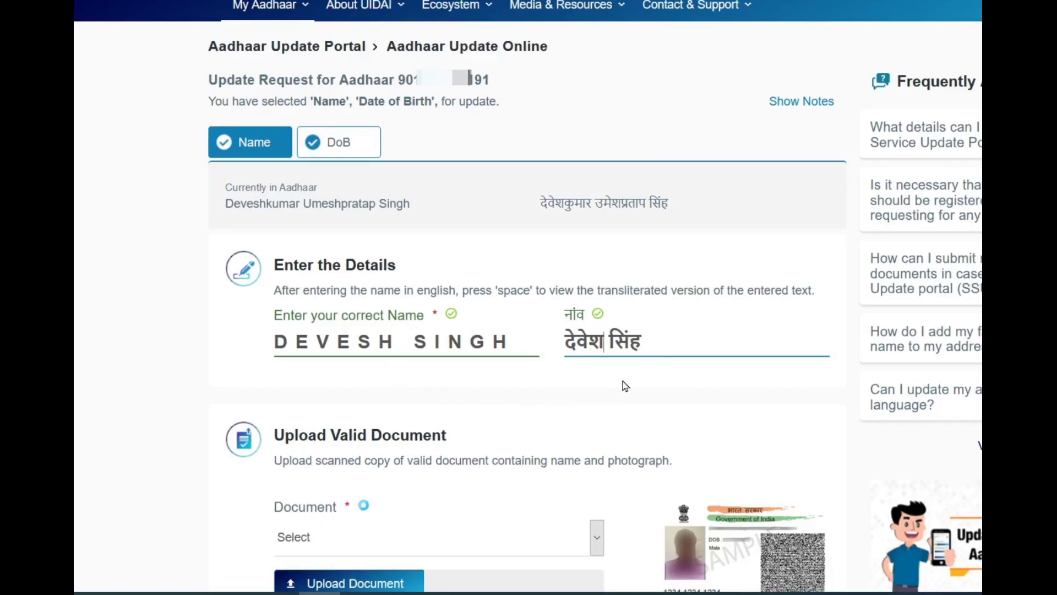
pyautogui.click(630, 389)
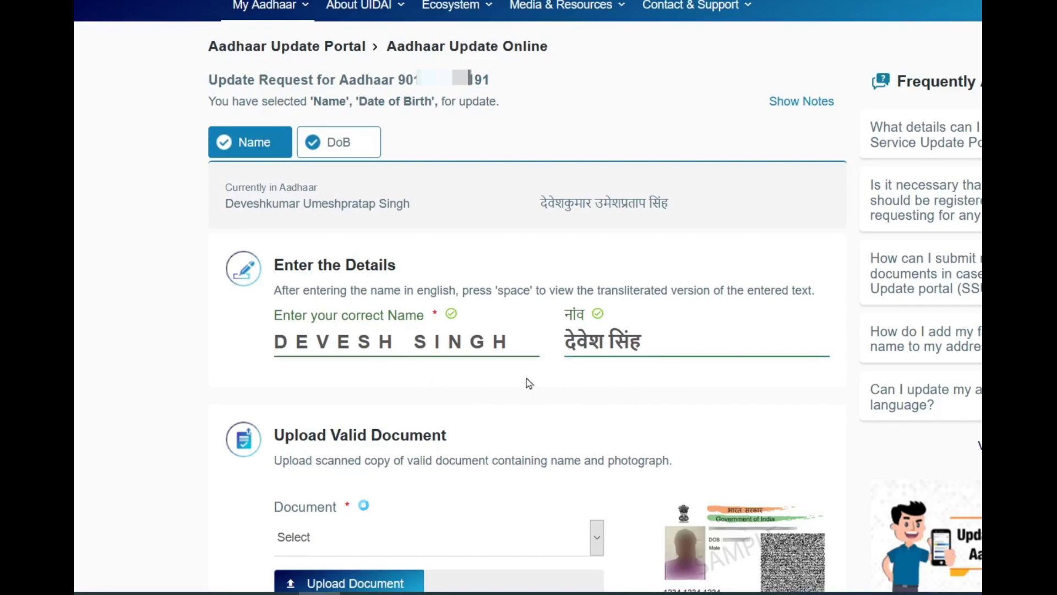
# - Select PAN CARD as the name-change supporting document and dismiss the name-and-photograph warning
pyautogui.scroll(-4, 446, 309)
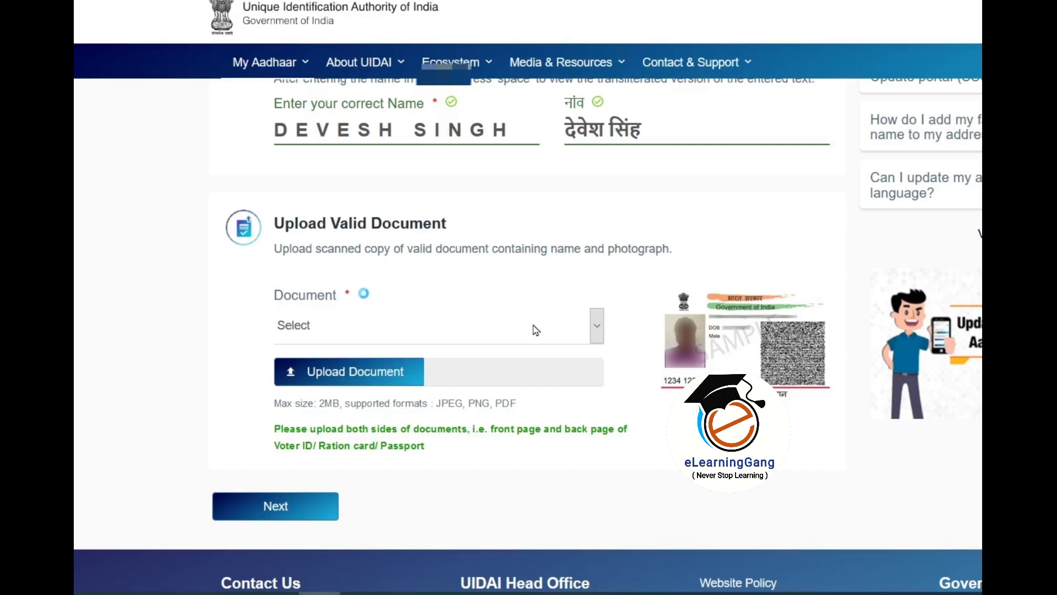
pyautogui.click(515, 338)
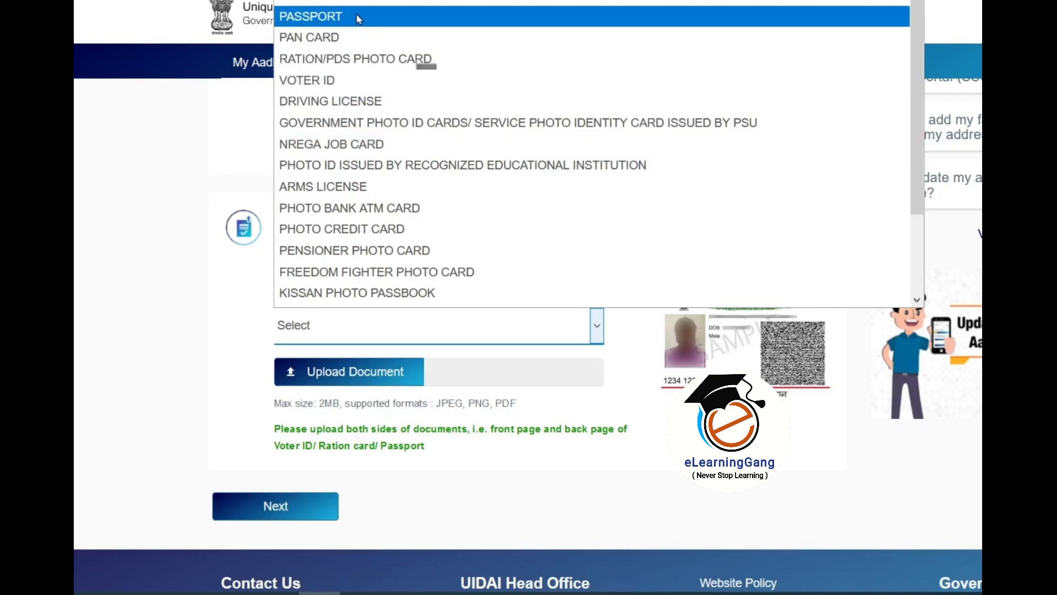
pyautogui.click(373, 41)
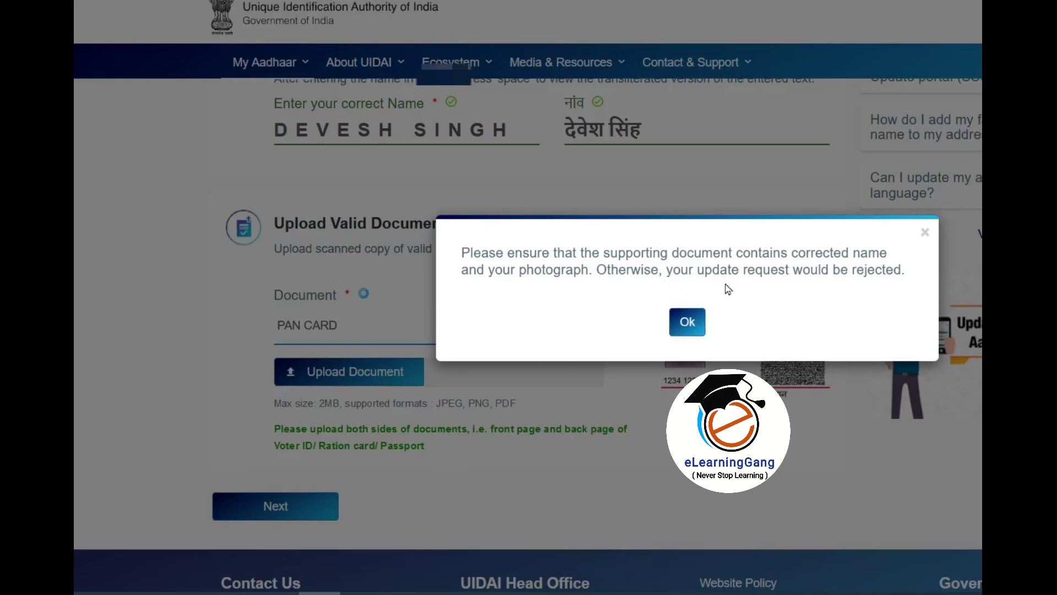
pyautogui.click(687, 323)
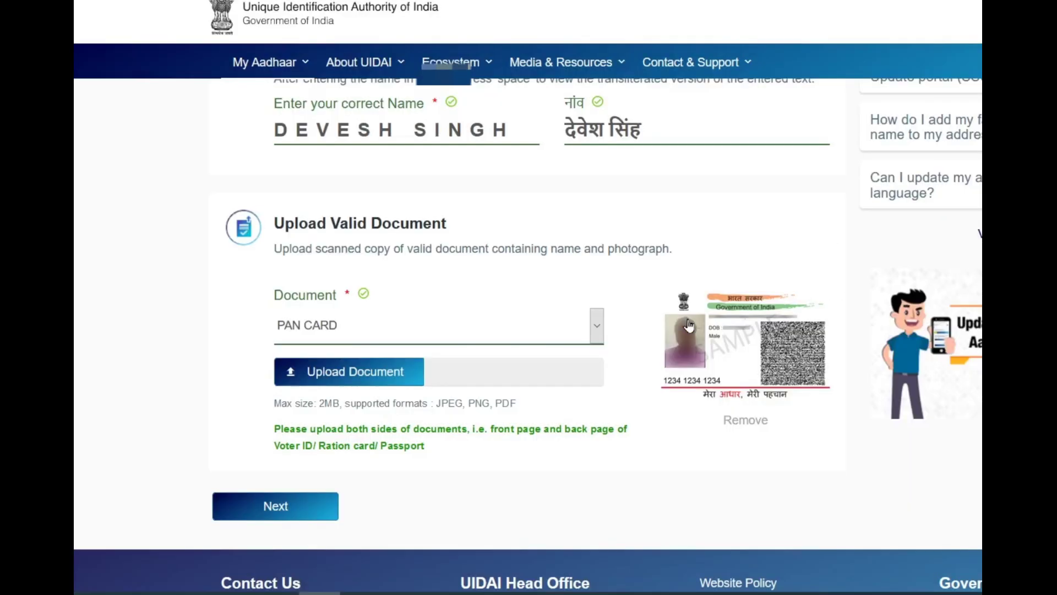
# - Upload dev pan pdf.pdf as the PAN CARD proof for the name change
pyautogui.click(362, 368)
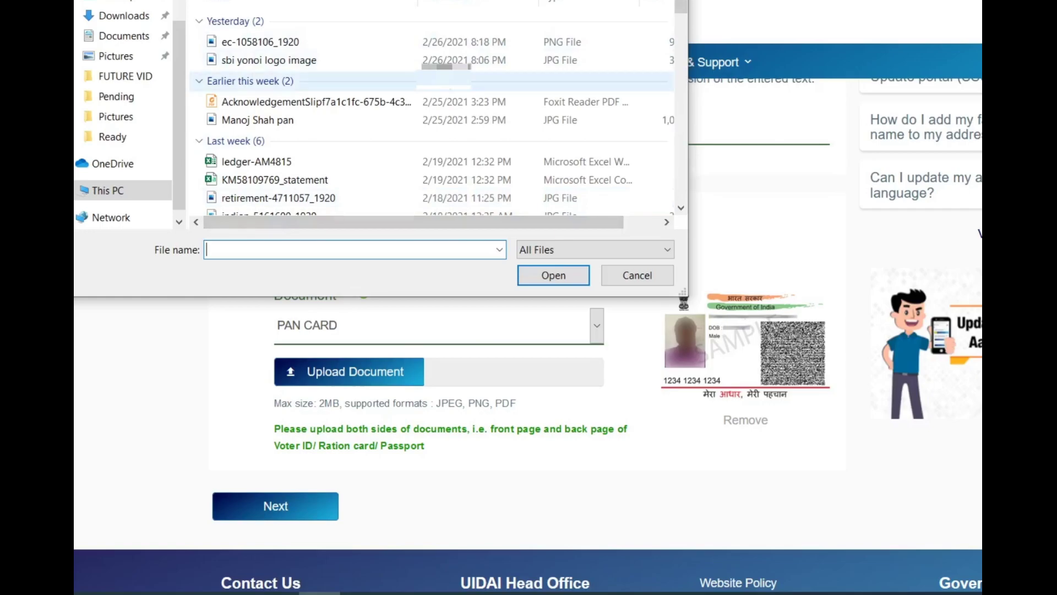
pyautogui.scroll(-1, 137, 155)
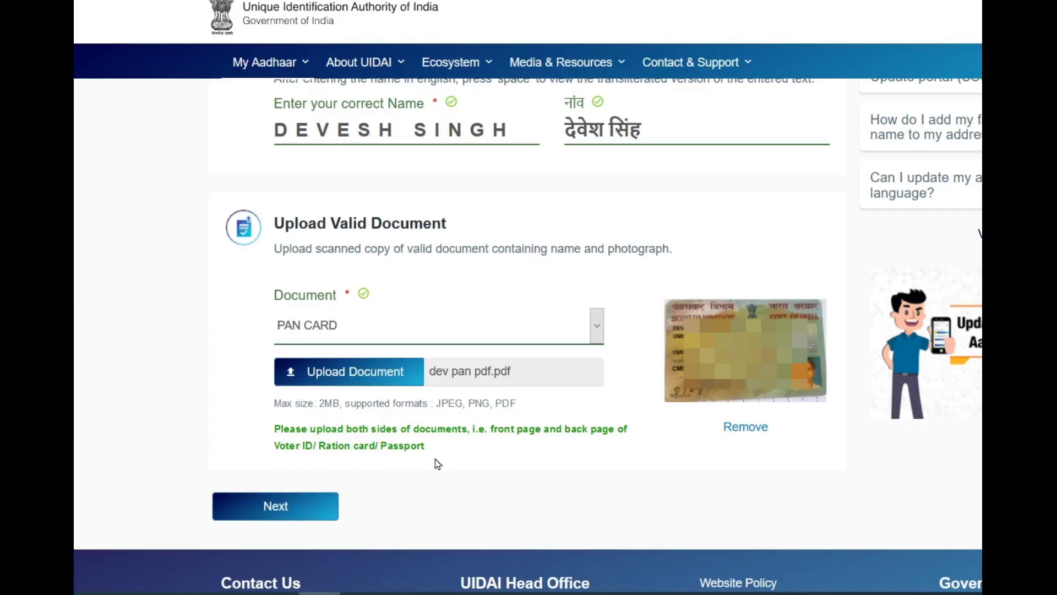
pyautogui.click(269, 508)
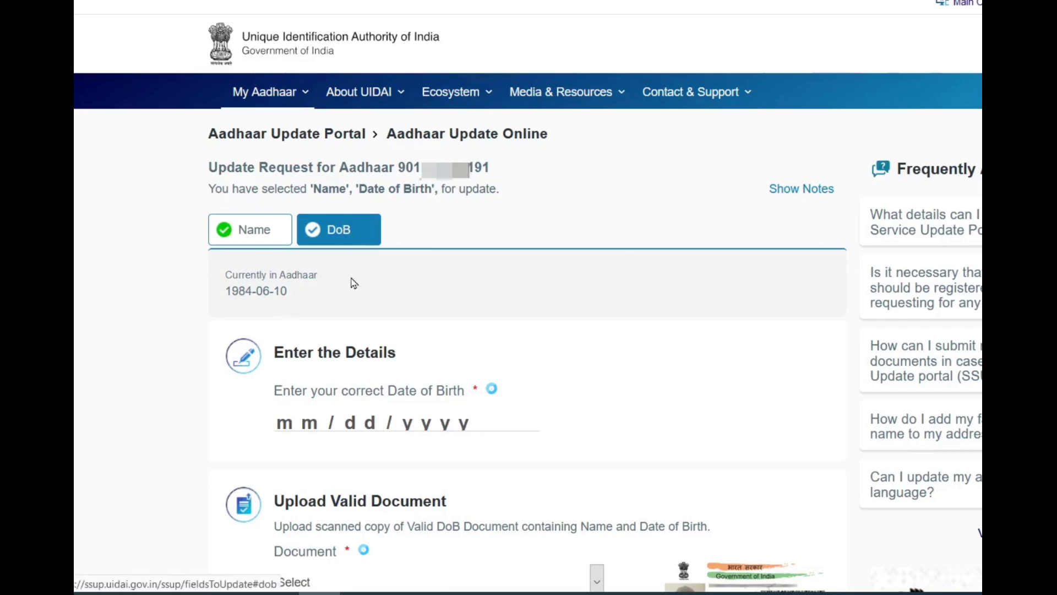
pyautogui.scroll(-2, 844, 306)
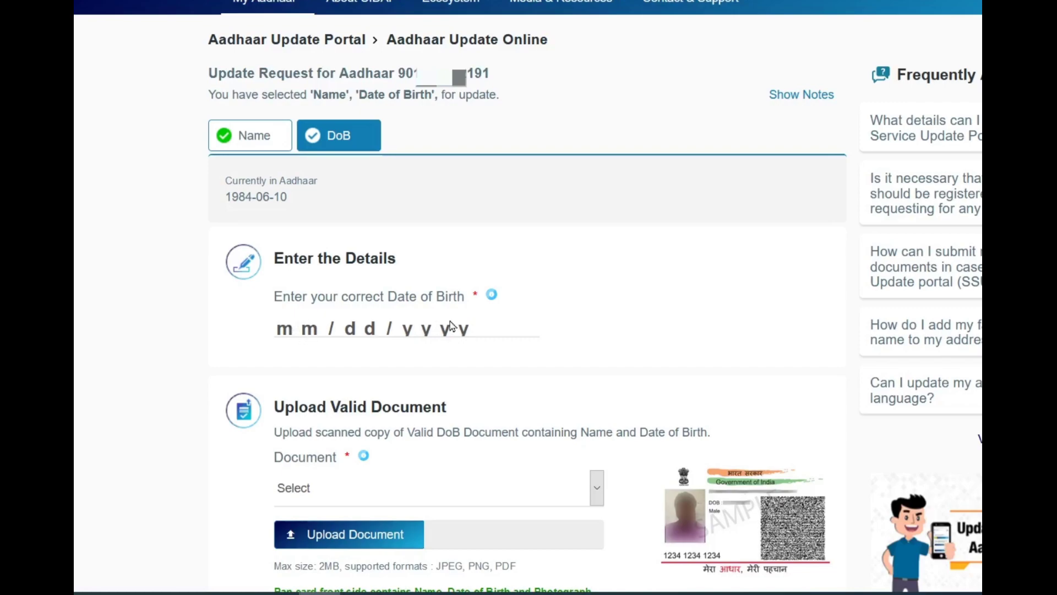
pyautogui.click(306, 332)
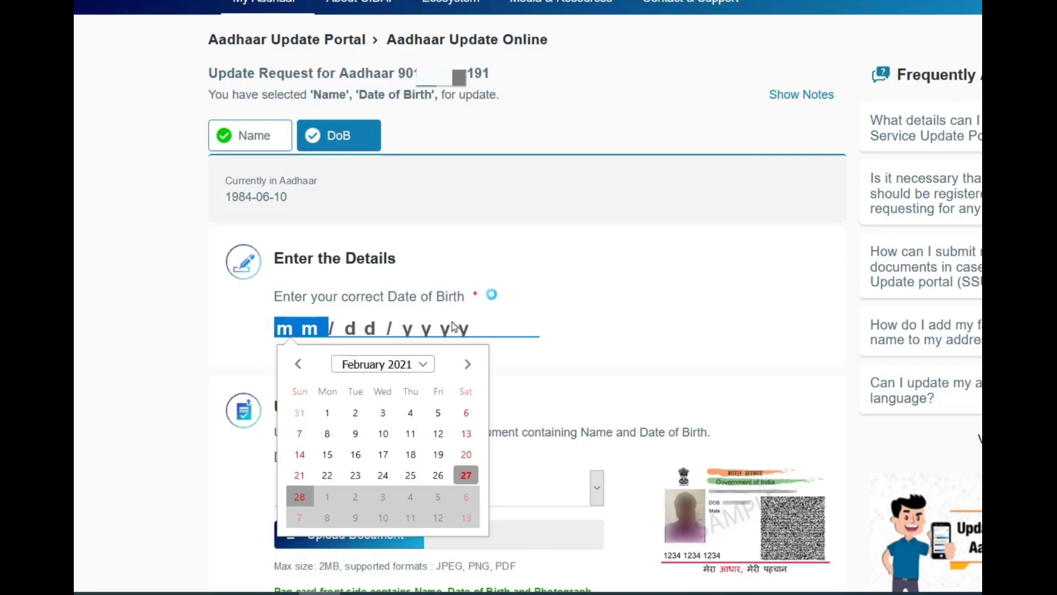
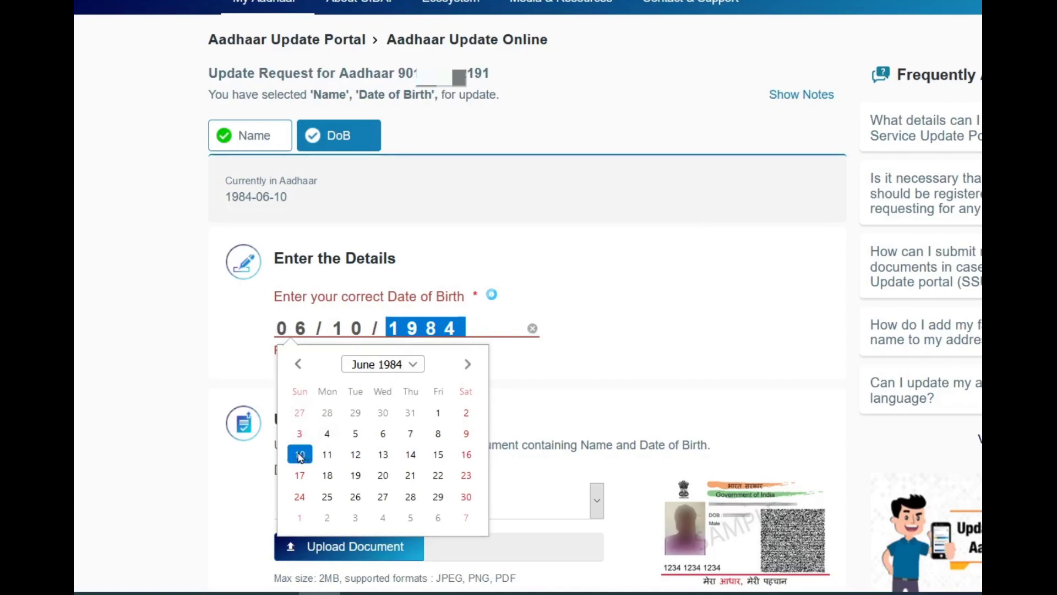
pyautogui.click(300, 454)
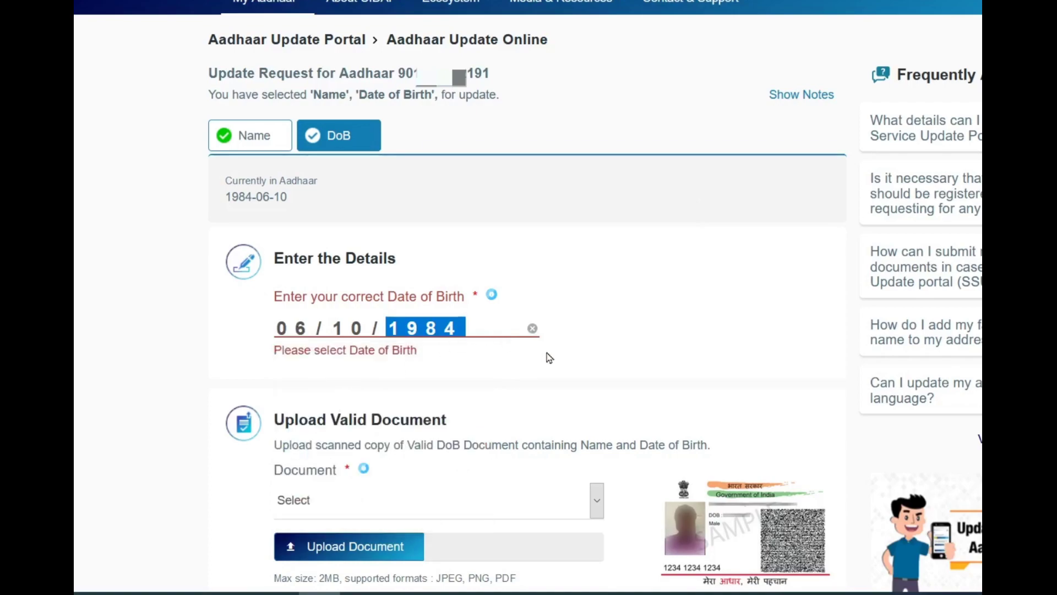
pyautogui.click(646, 339)
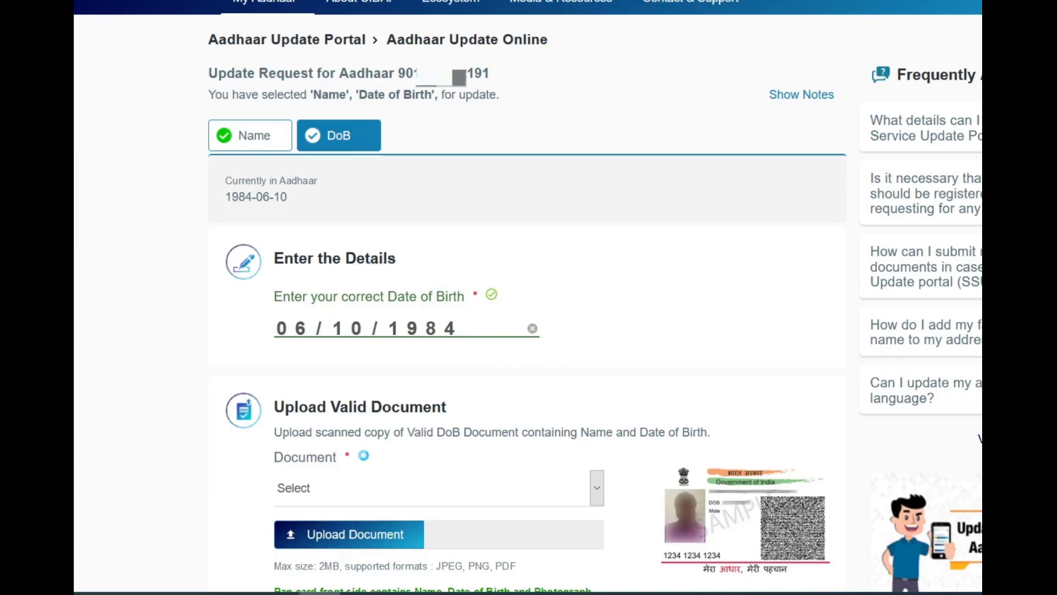
pyautogui.scroll(-3, 234, 272)
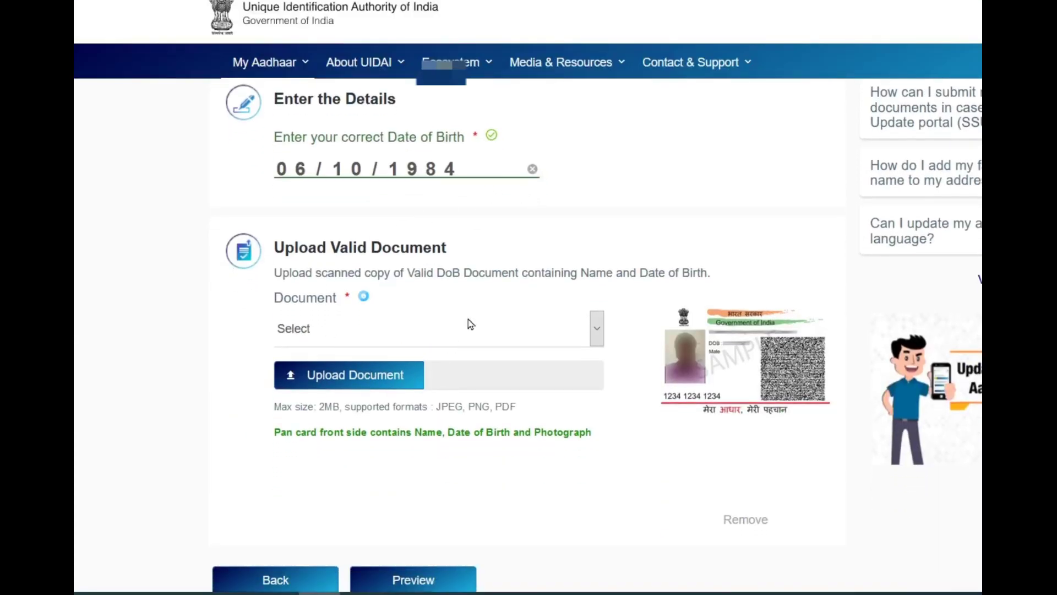
# - Choose PAN Card as the date-of-birth proof and attach dev pan card.jpg
pyautogui.click(334, 338)
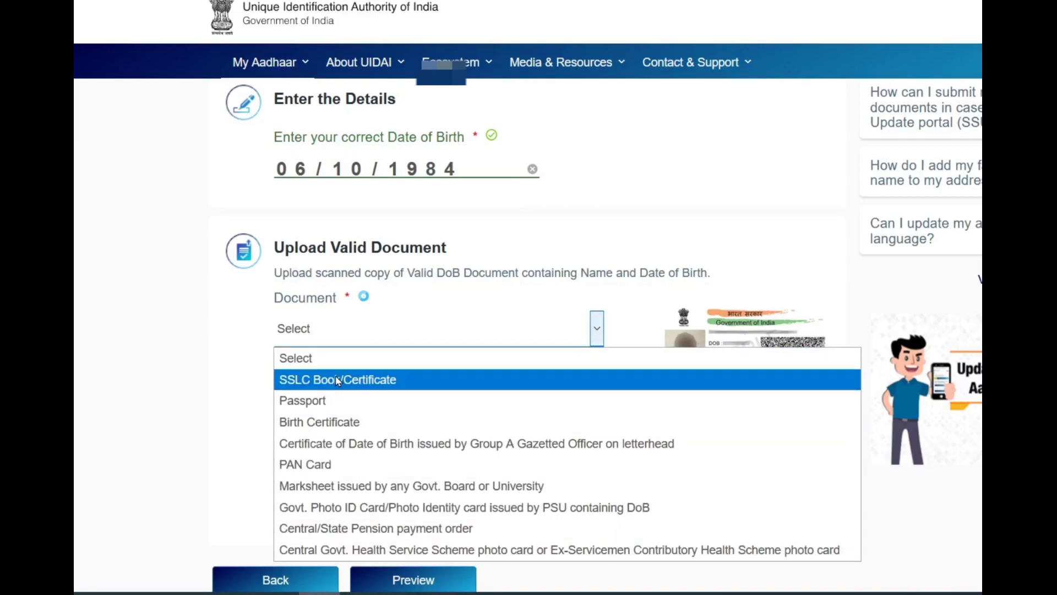
pyautogui.click(352, 464)
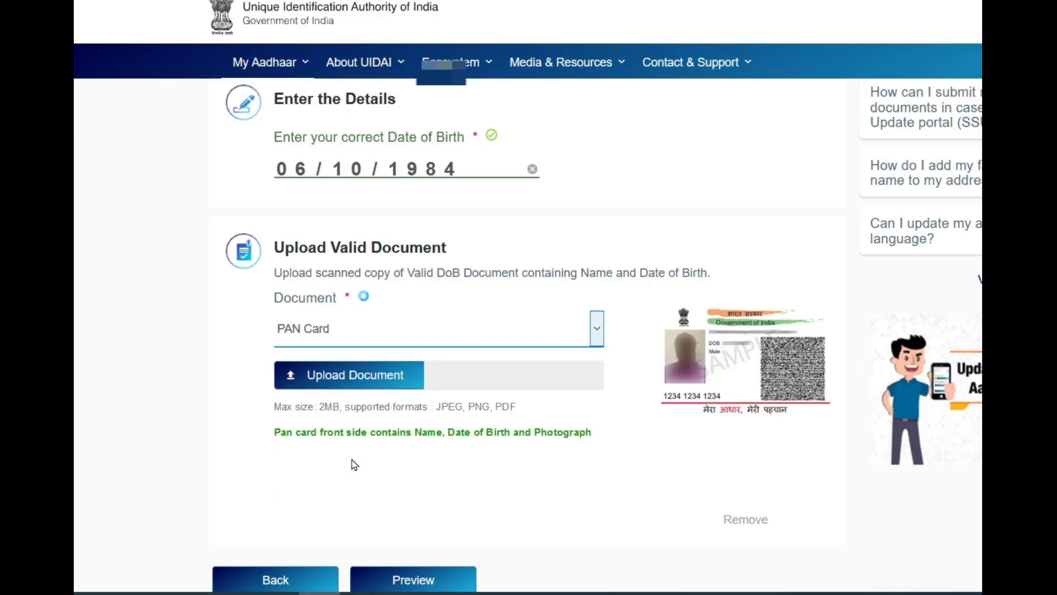
pyautogui.click(381, 377)
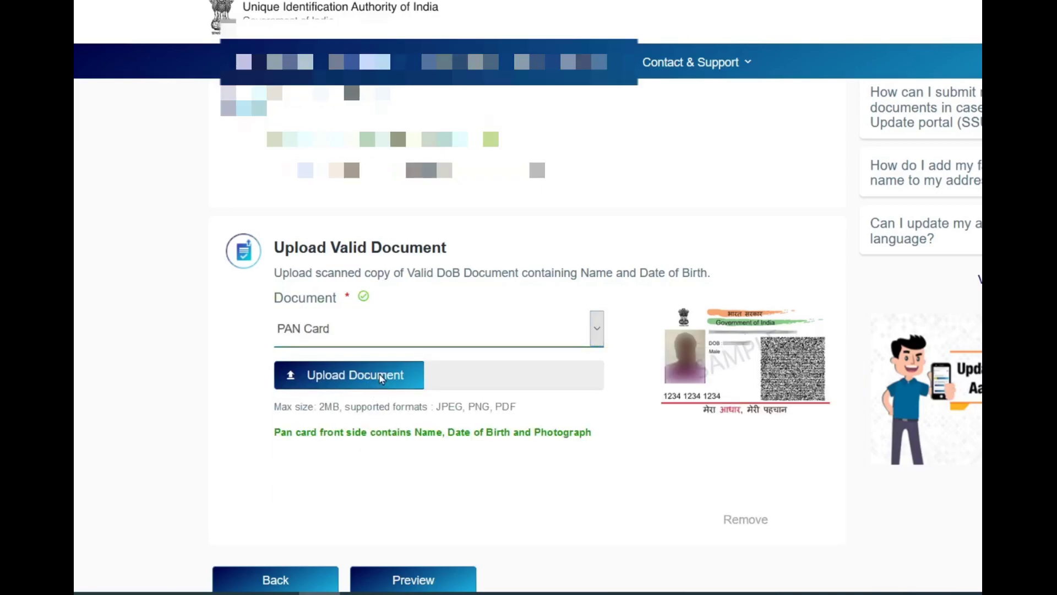
pyautogui.click(347, 165)
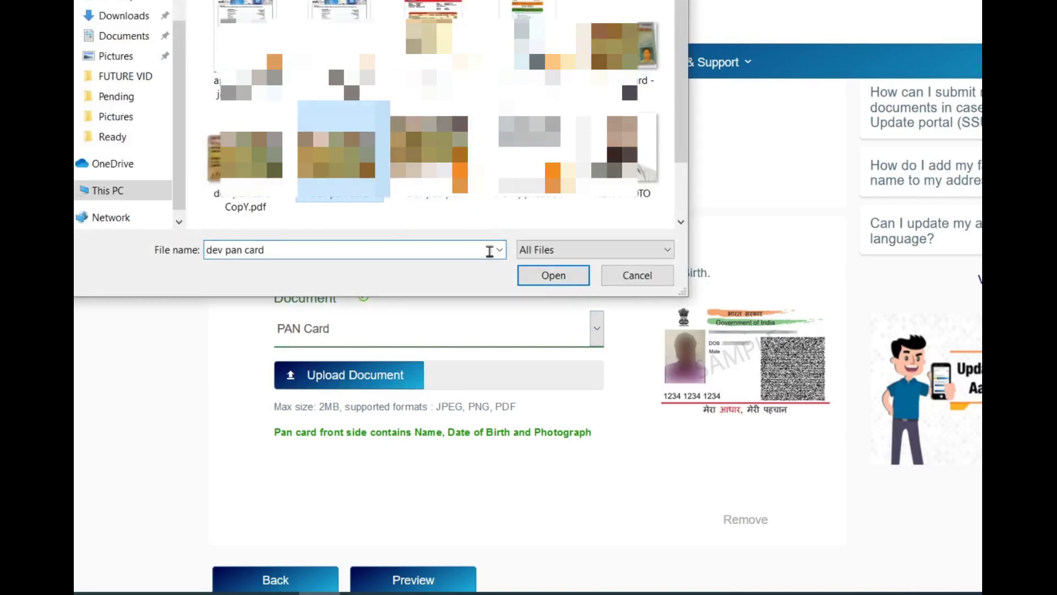
pyautogui.click(554, 275)
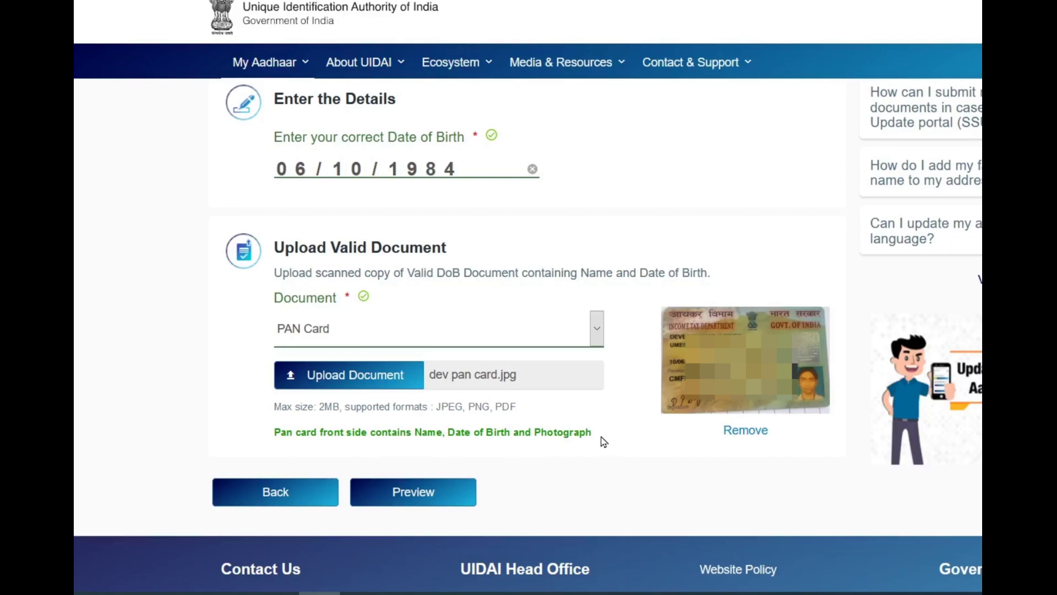
# - Preview the update request and scroll down to the Captcha section
pyautogui.click(415, 492)
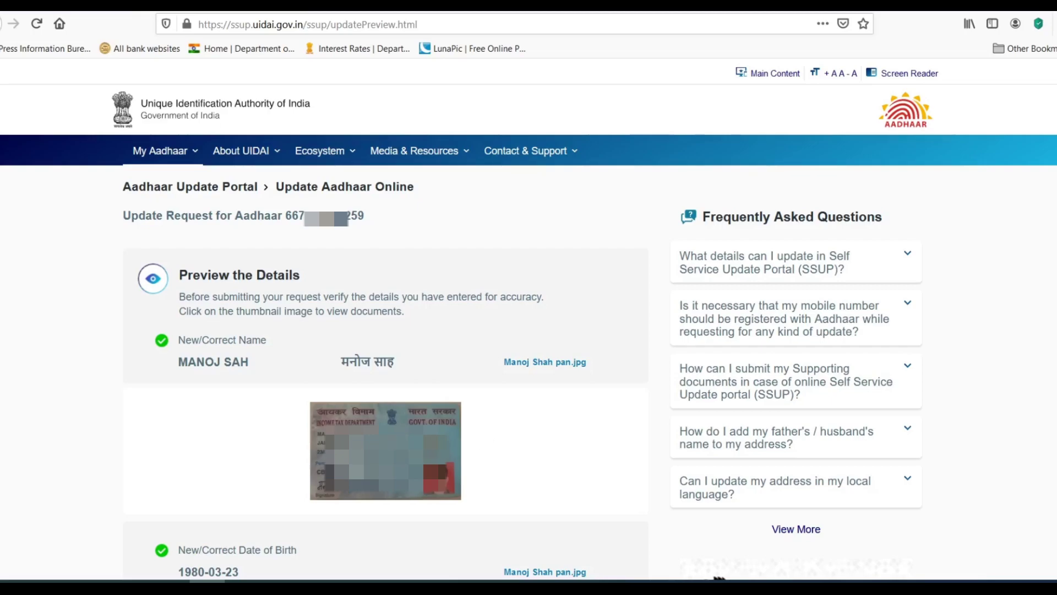
pyautogui.scroll(-5, 718, 578)
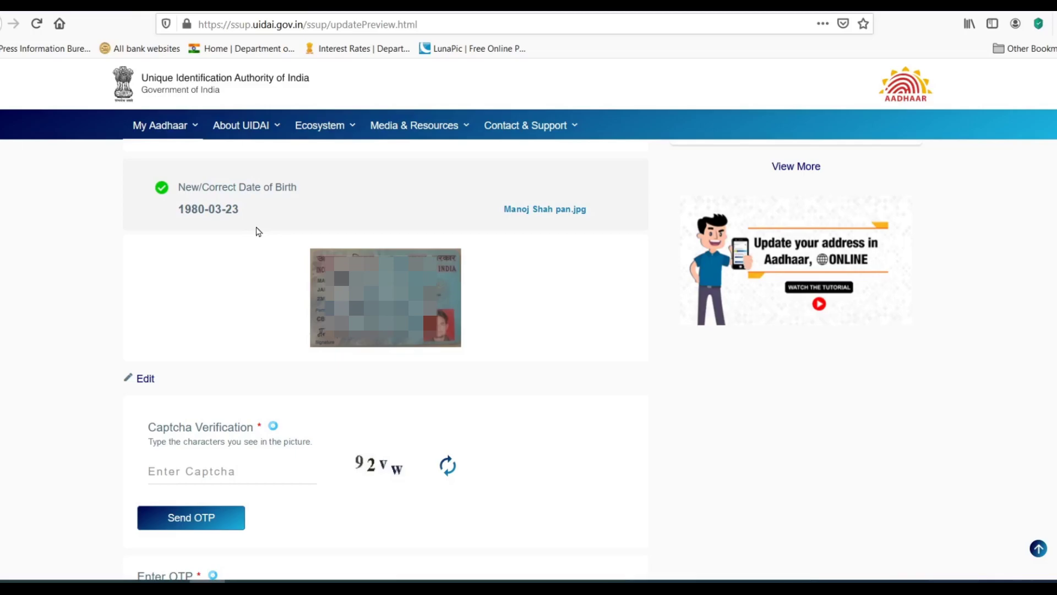
# - Enter the captcha text, correcting the case of one letter
pyautogui.scroll(-4, 259, 232)
pyautogui.click(273, 253)
pyautogui.write('92')
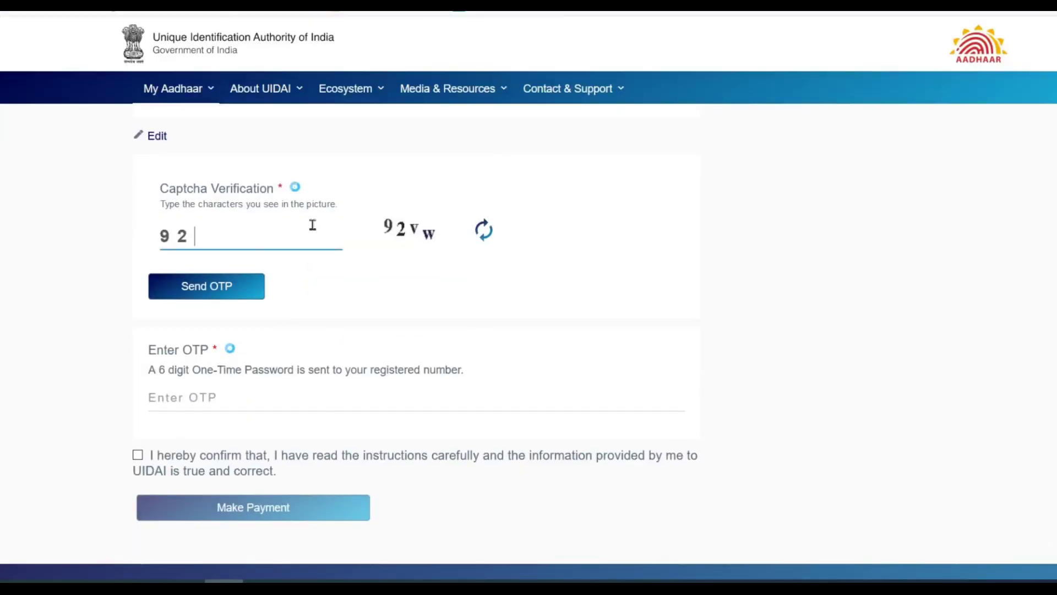
pyautogui.press('super+space')
pyautogui.write('vW')
pyautogui.click(201, 235)
pyautogui.press('BackSpace')
pyautogui.write('VW')
# - Request an OTP to the registered mobile, enter it, and tick the accuracy declaration
pyautogui.click(223, 289)
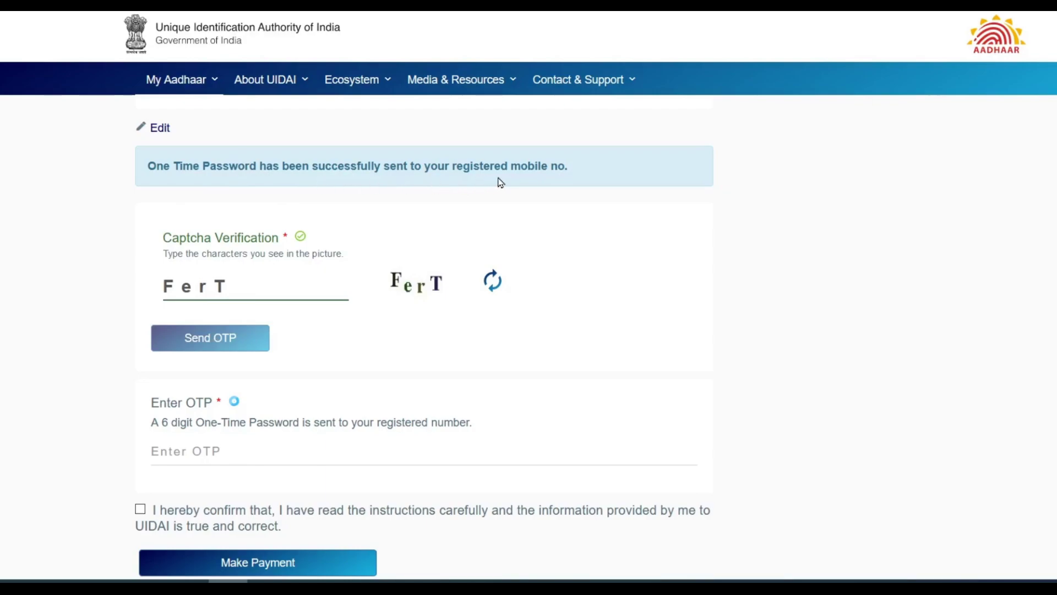
pyautogui.scroll(-4, 424, 336)
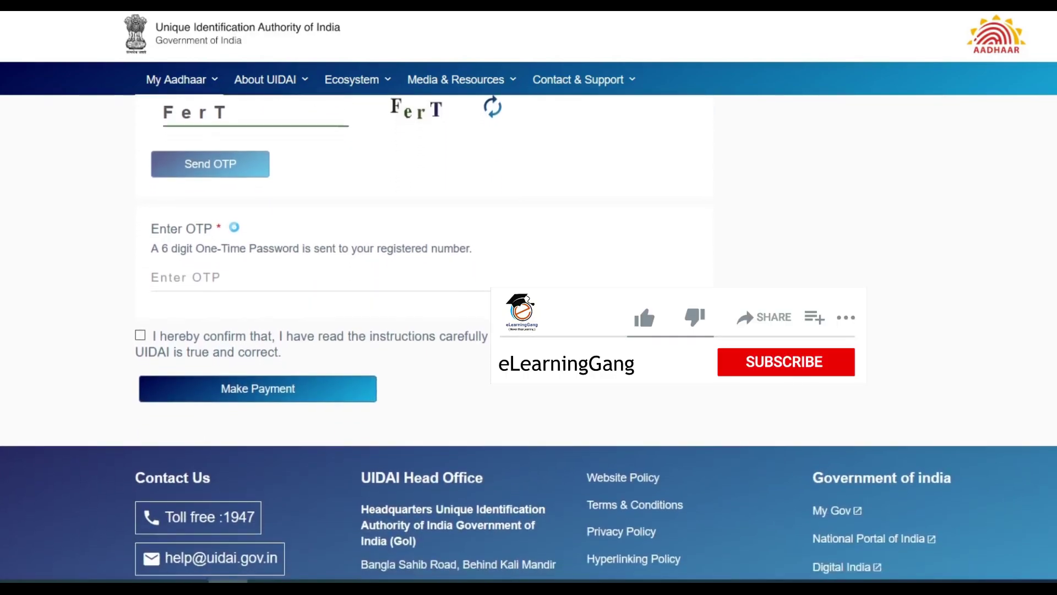
pyautogui.click(205, 240)
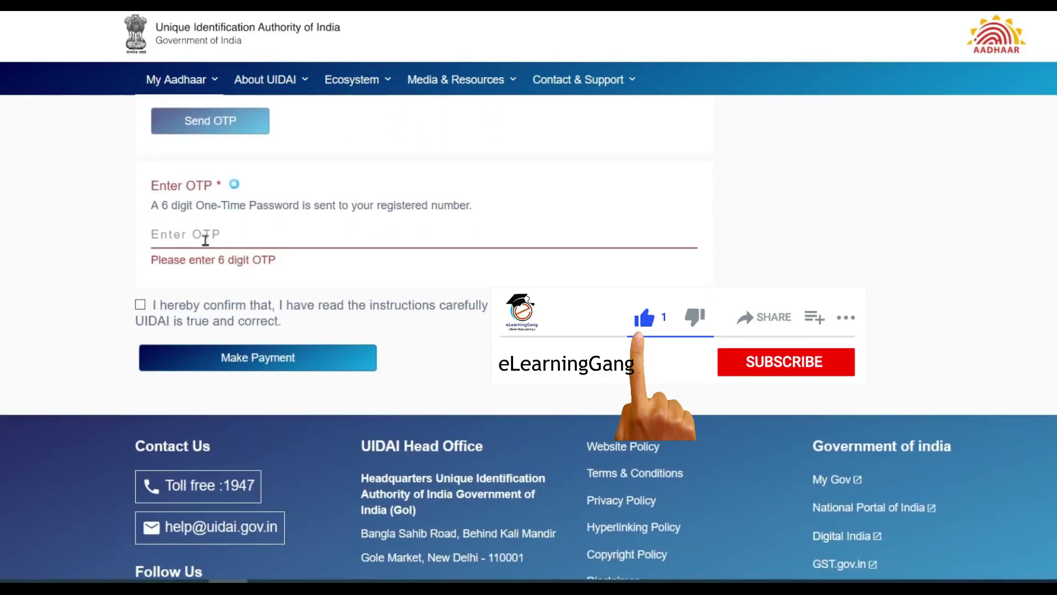
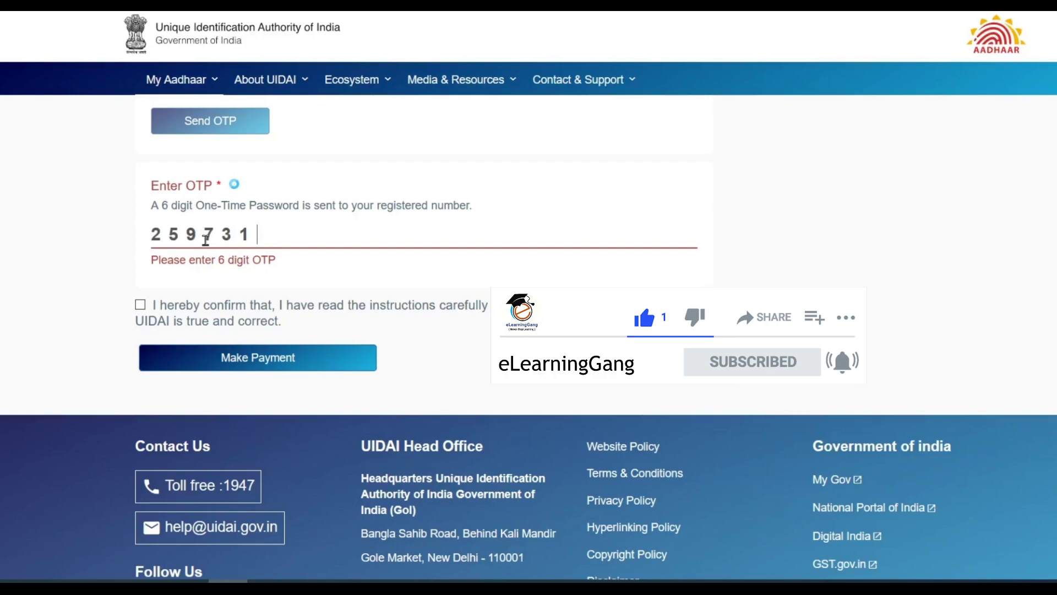
pyautogui.click(141, 306)
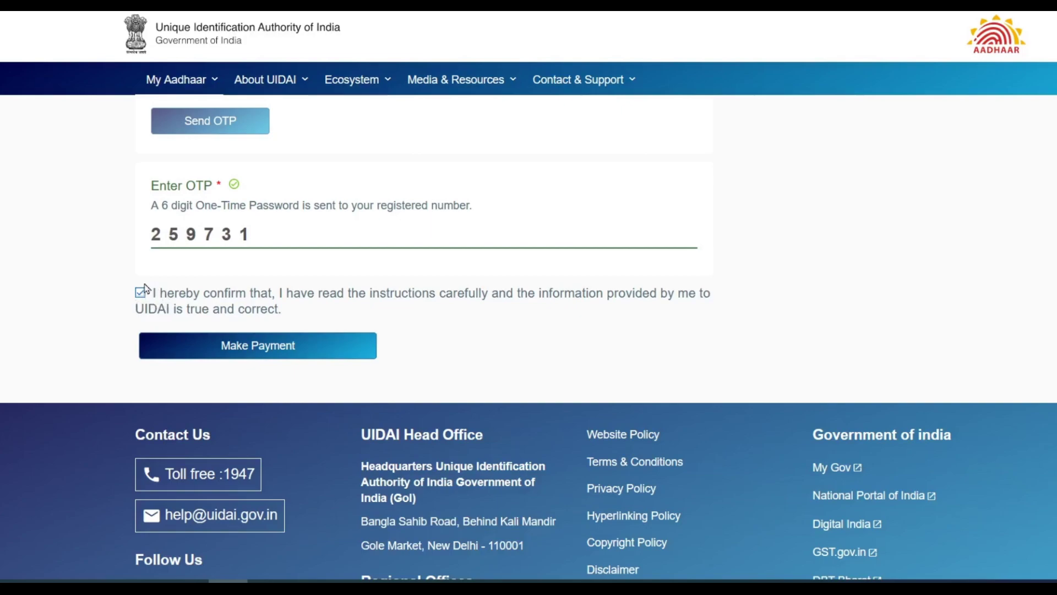
# - Pay the ₹50 fee by Net Banking with State Bank of India and proceed
pyautogui.click(256, 352)
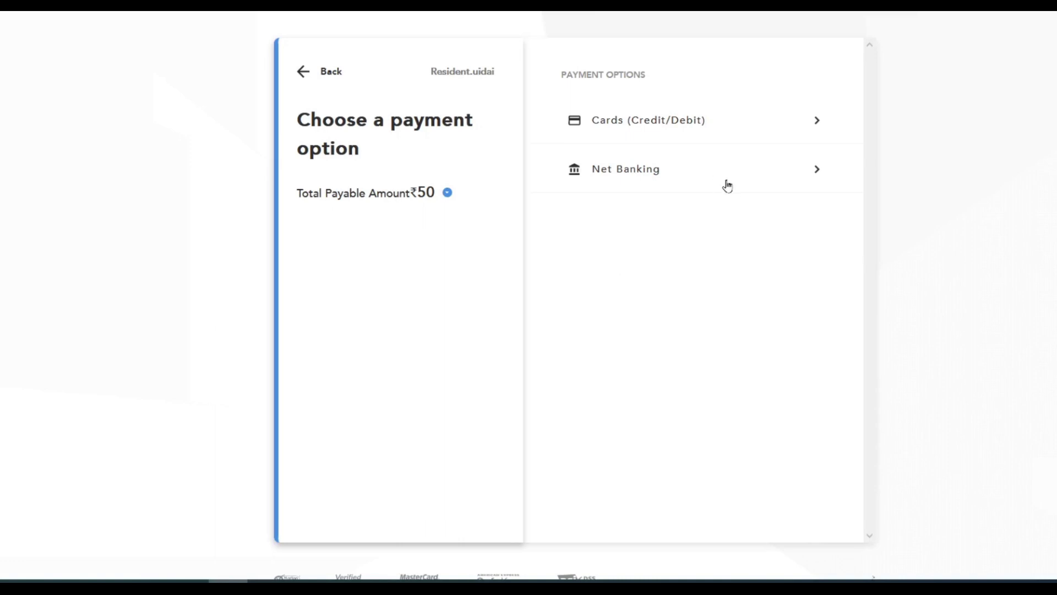
pyautogui.click(771, 176)
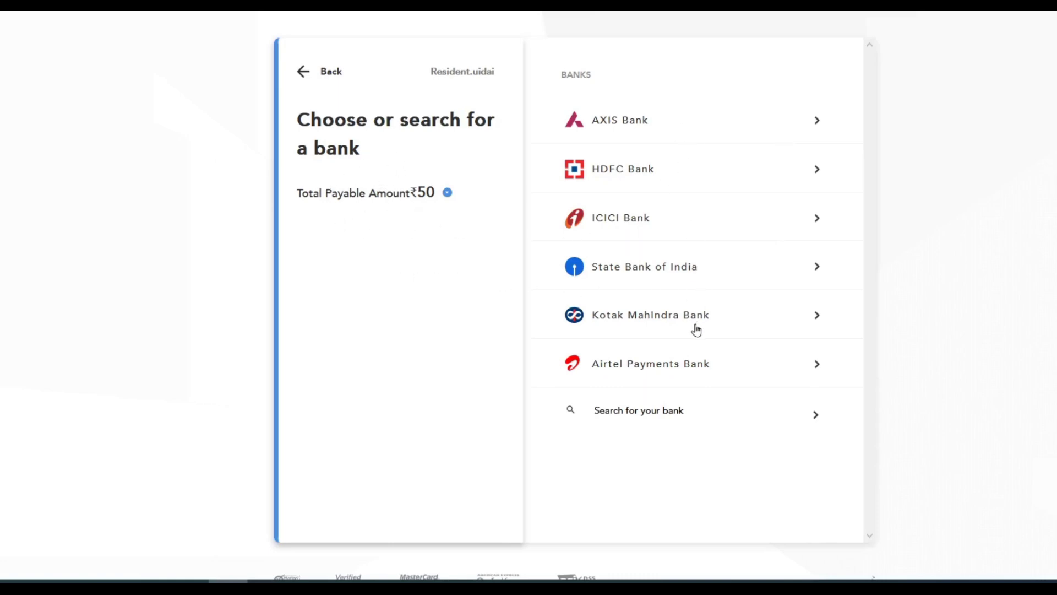
pyautogui.click(670, 268)
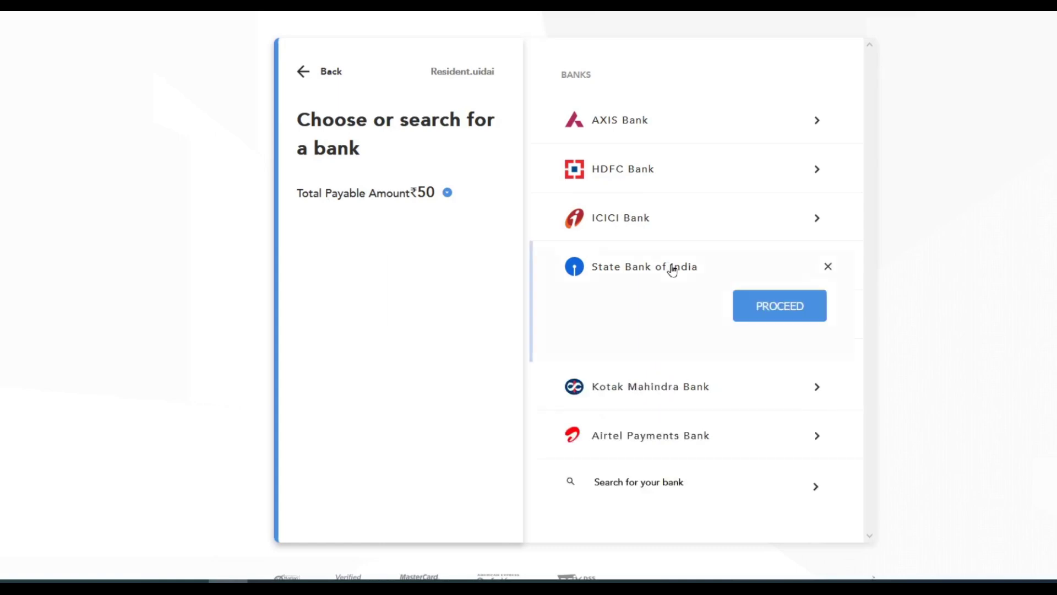
pyautogui.click(773, 304)
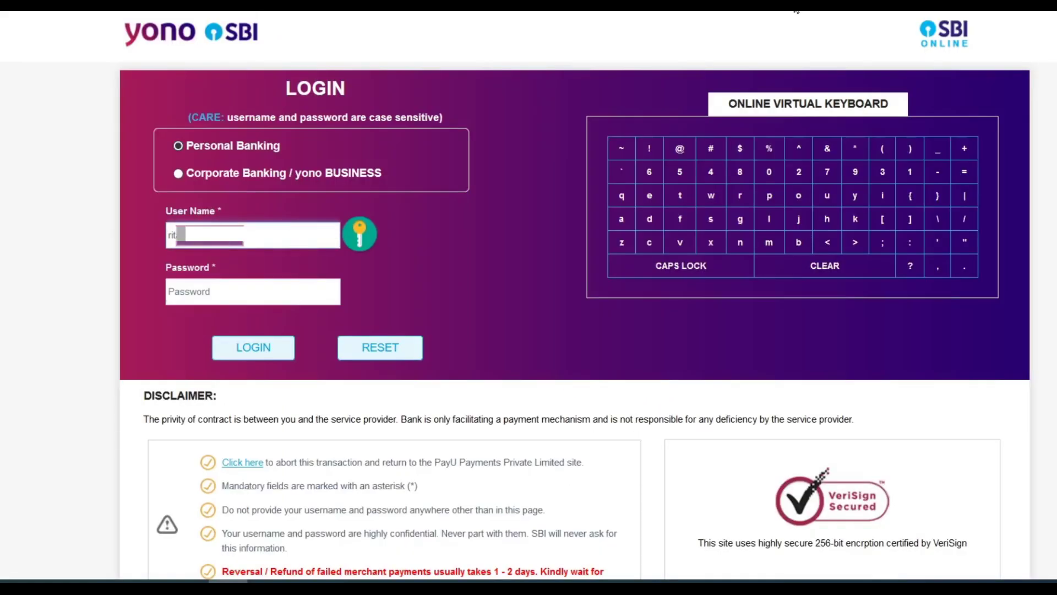
# - Log in to SBI Online net banking with the account password
pyautogui.write('••••')
pyautogui.press('BackSpace')
pyautogui.press('BackSpace')
pyautogui.press('BackSpace')
pyautogui.press('BackSpace')
pyautogui.write('•••••••••••••')
pyautogui.press('Return')
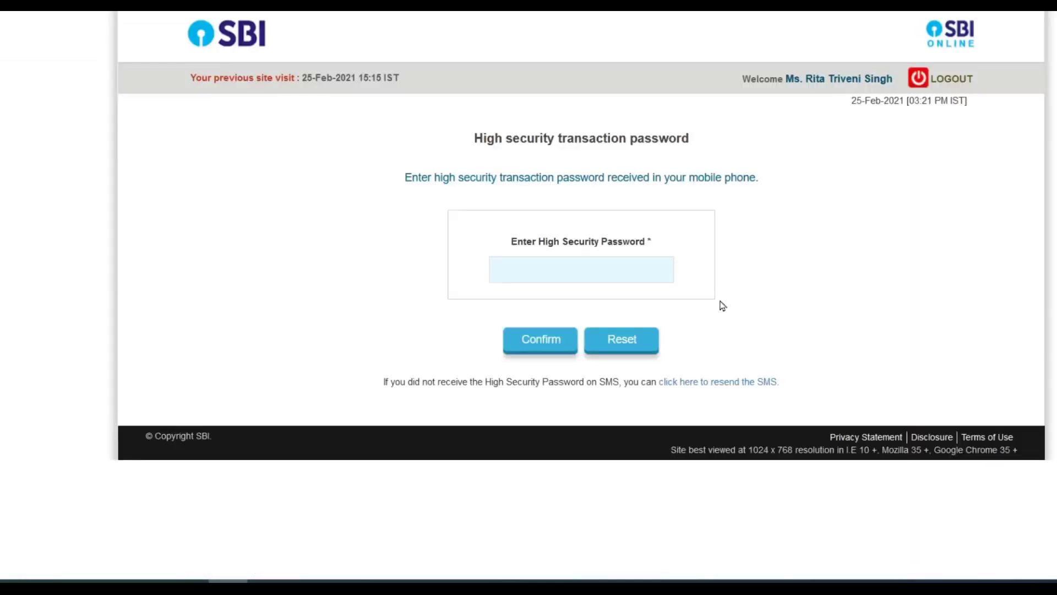
# - Authorise the 50.00 payment by entering the high security password
pyautogui.click(547, 264)
pyautogui.write('••••••••')
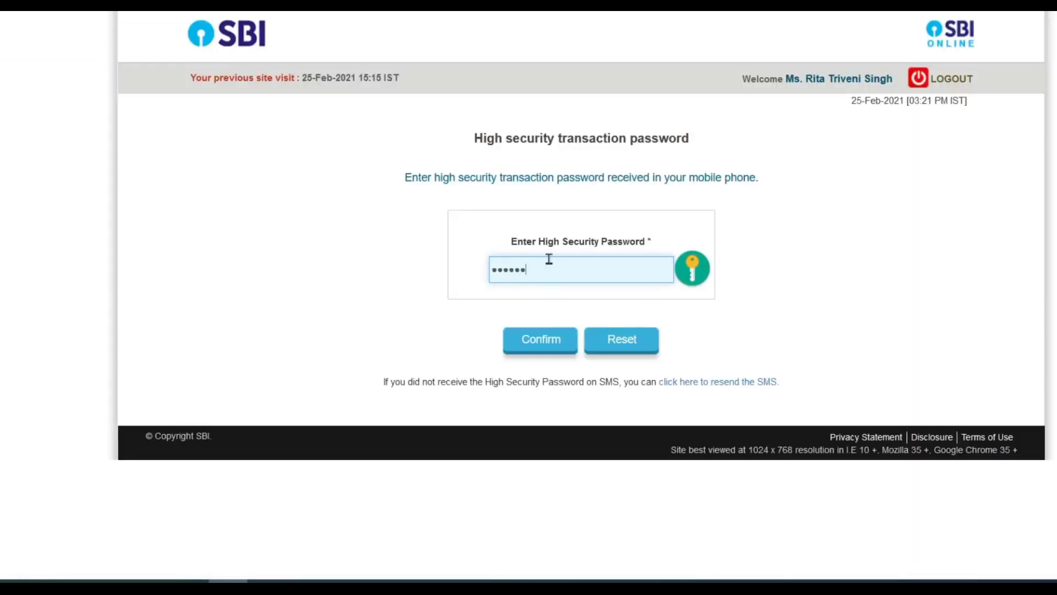
pyautogui.press('Return')
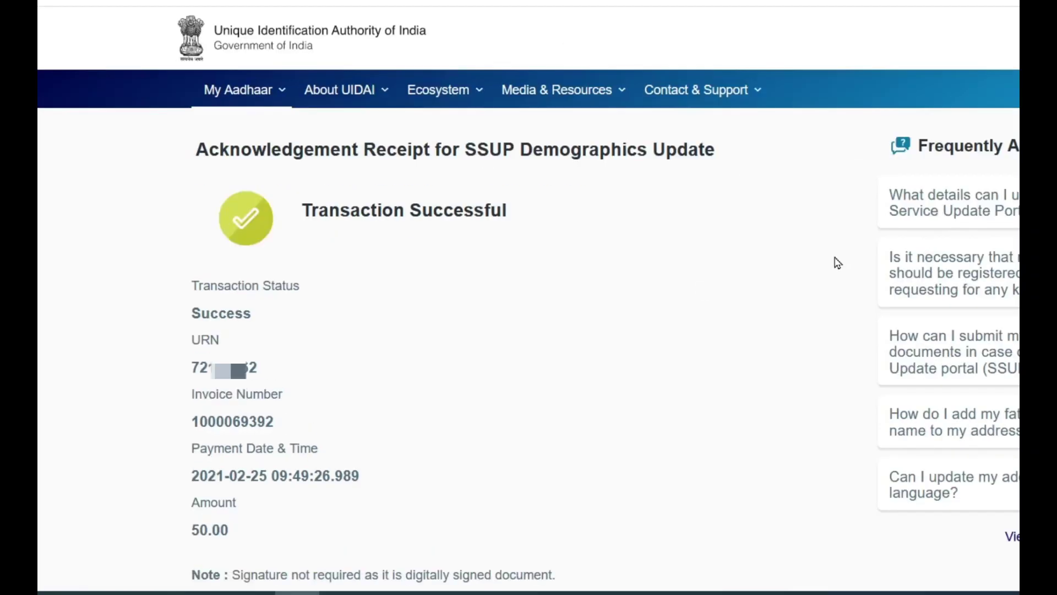
# - Download the Transaction Successful acknowledgement receipt using Firefox's Save File option
pyautogui.scroll(-2, 487, 229)
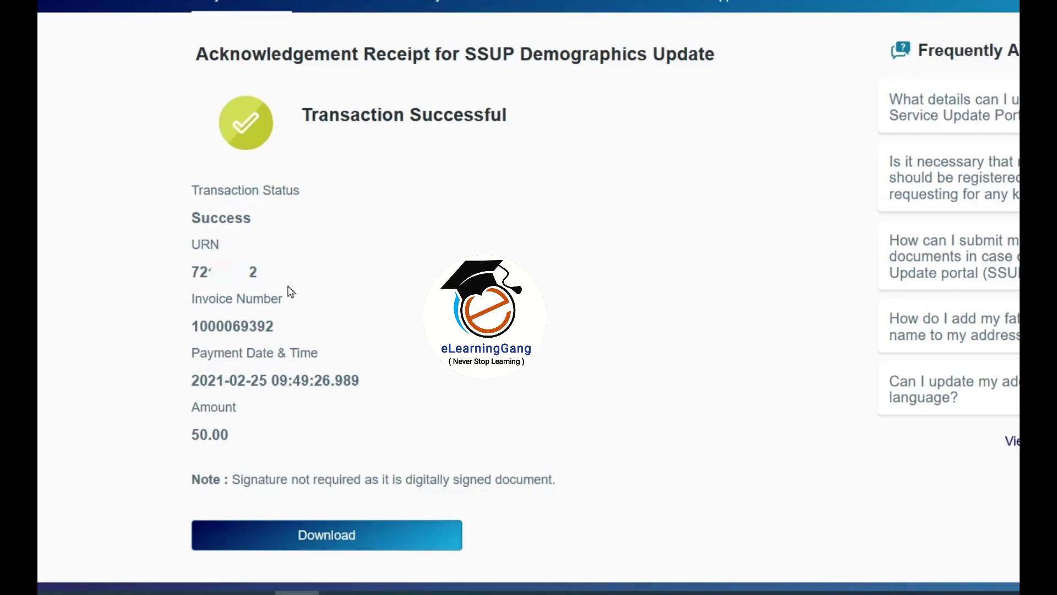
pyautogui.click(349, 549)
pyautogui.click(61, 55)
pyautogui.click(277, 131)
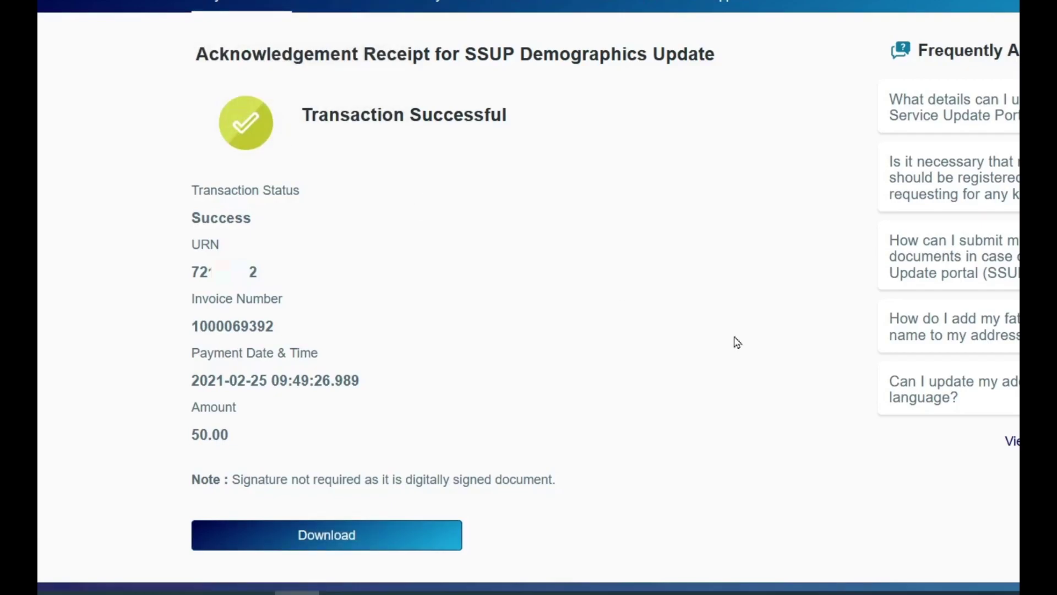